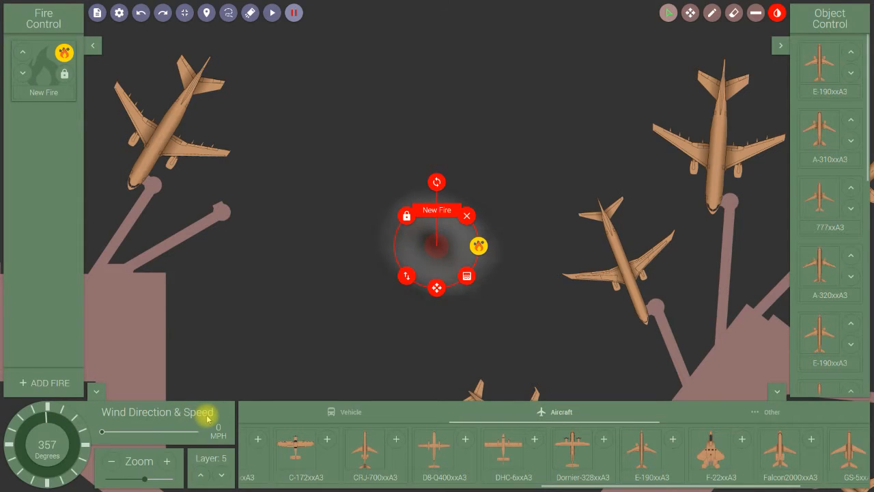
Set the wind direction to 47 degrees and the wind speed to 18 MPH
left_click(75, 423)
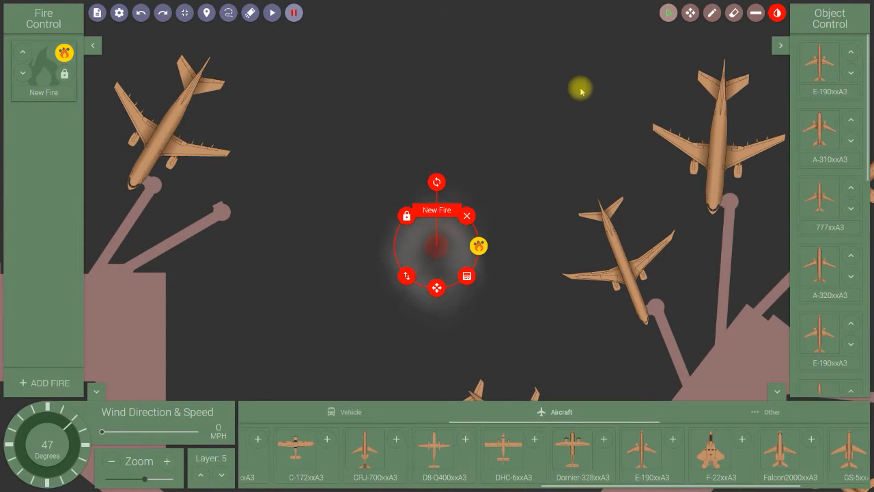
left_click(132, 432)
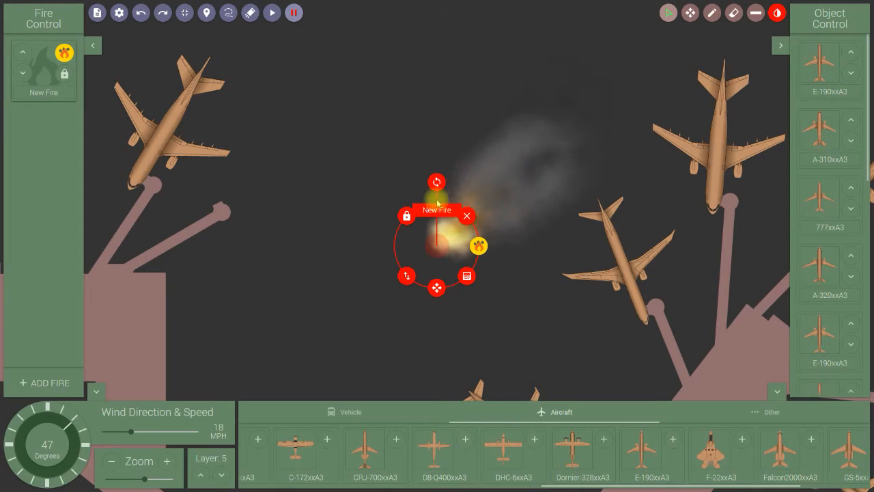
Delete the existing fire and add a new fire to the scene
left_click(467, 217)
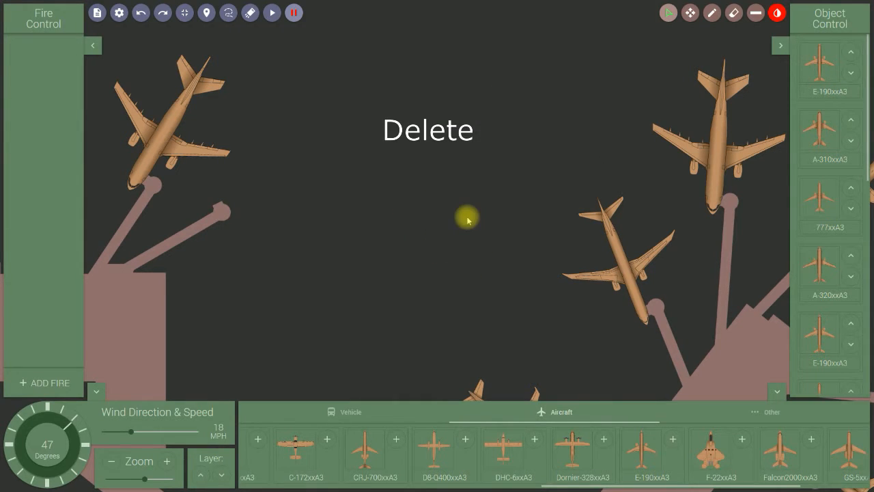
left_click(47, 382)
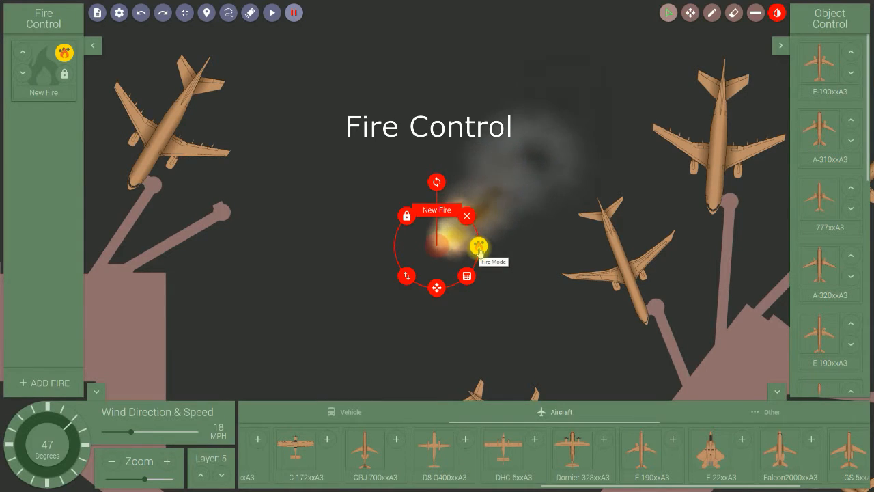
Try the flames-only mode on the new fire and switch it over to smoke only
left_click(479, 250)
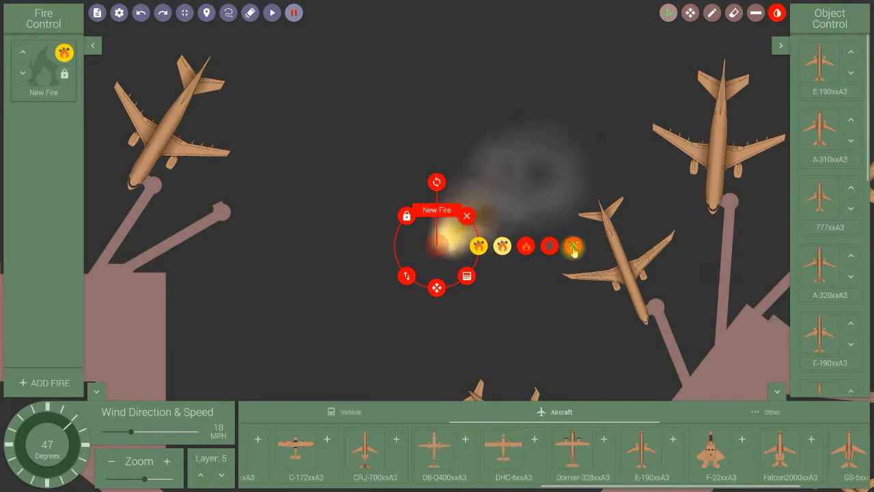
left_click(526, 248)
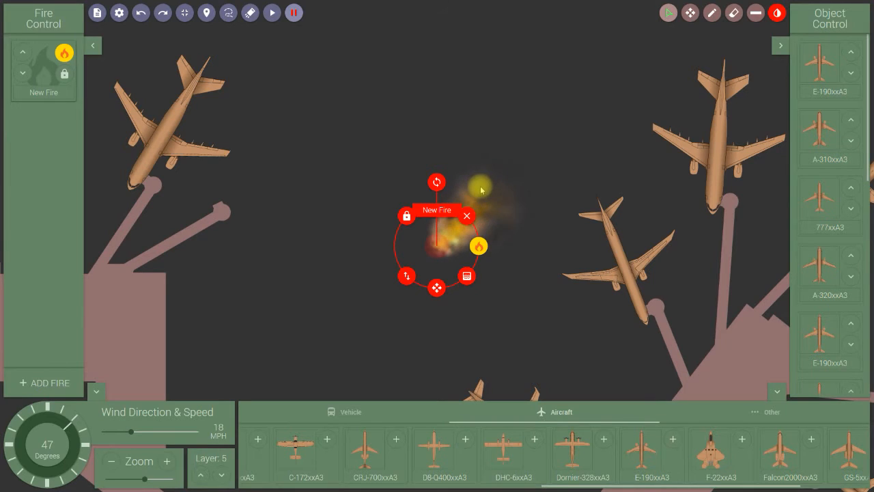
left_click(478, 246)
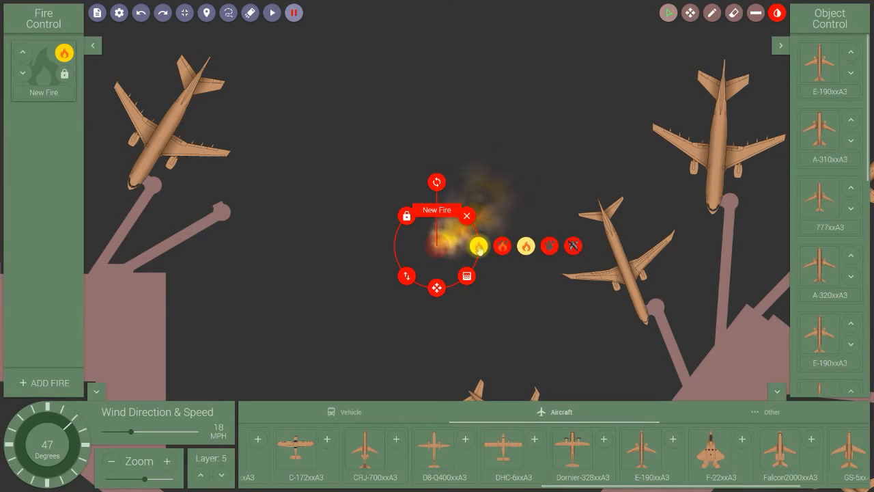
left_click(550, 250)
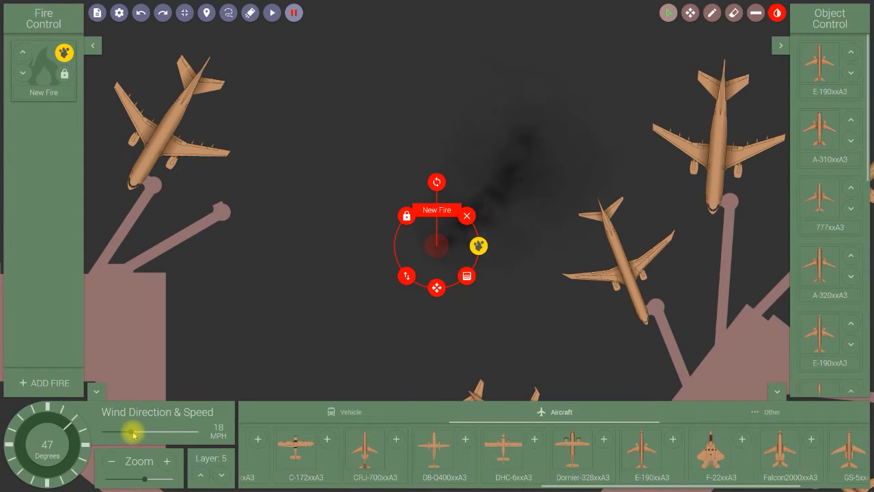
Raise the wind speed to 20 MPH and turn off both flames and smoke for the new fire
mouse_move(125, 434)
left_mouse_down()
mouse_move(148, 426)
mouse_move(103, 439)
mouse_move(136, 429)
left_mouse_up()
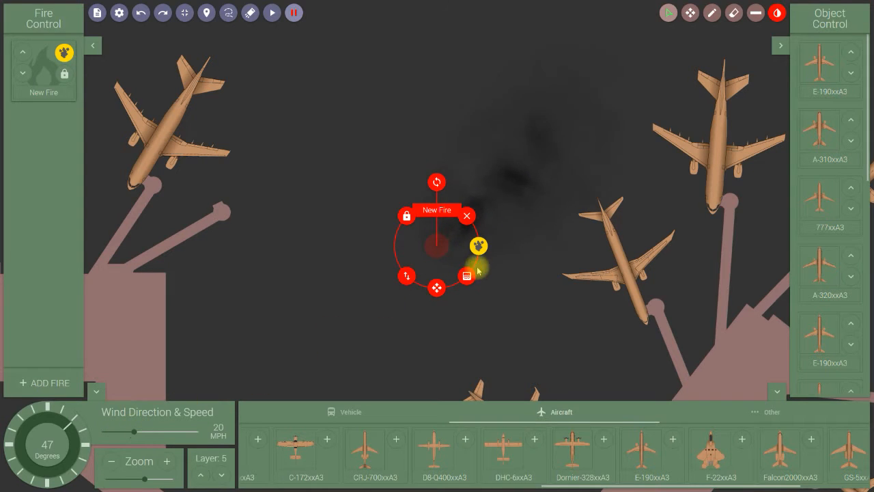
left_click(479, 246)
left_click(573, 247)
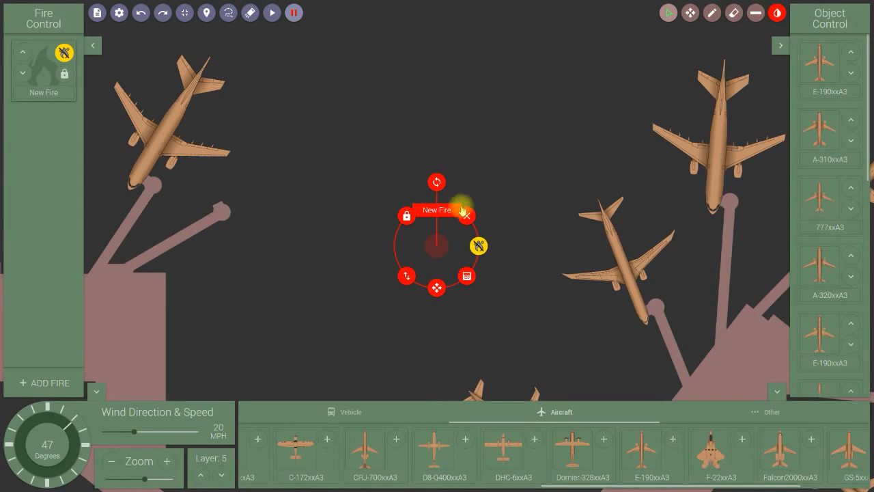
left_click(510, 328)
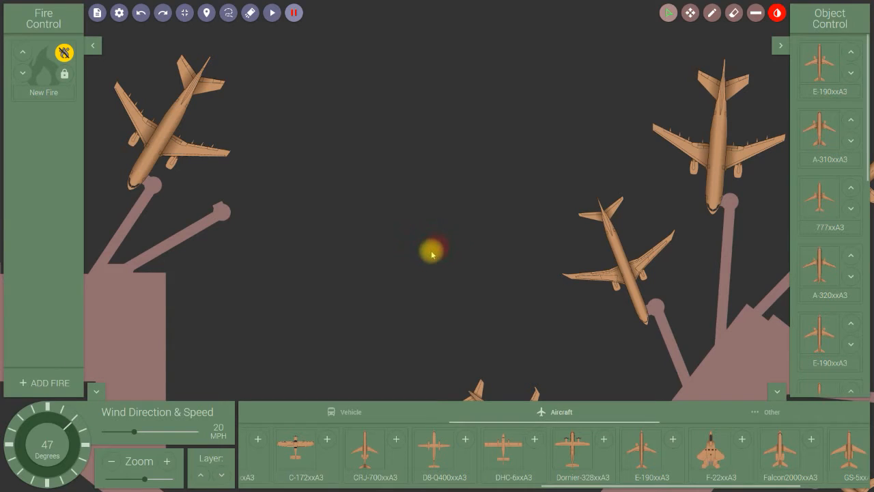
During simulation playback, set the fire's mode to flames with smoke and hide the Fire Control list, ending with playback paused
left_click(271, 15)
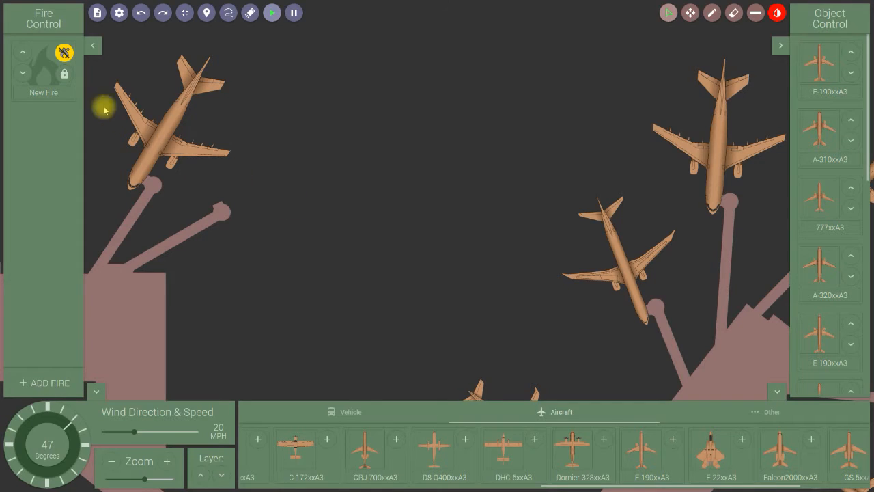
left_click(93, 48)
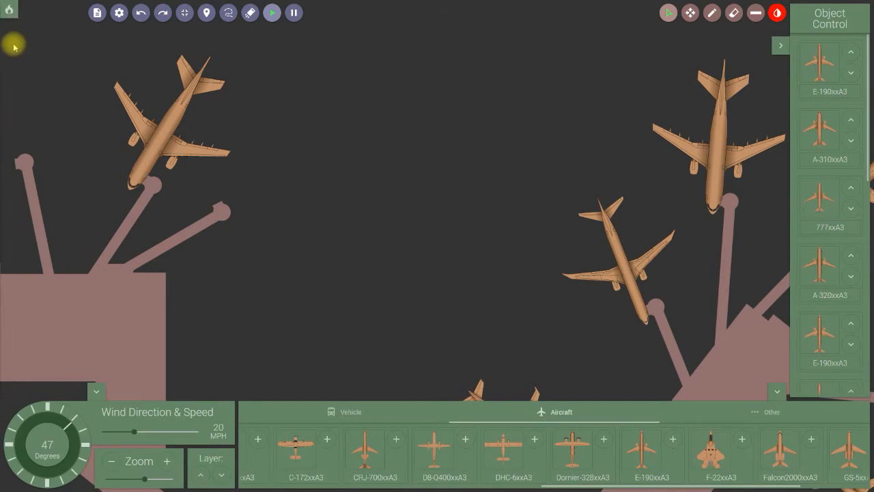
left_click(8, 12)
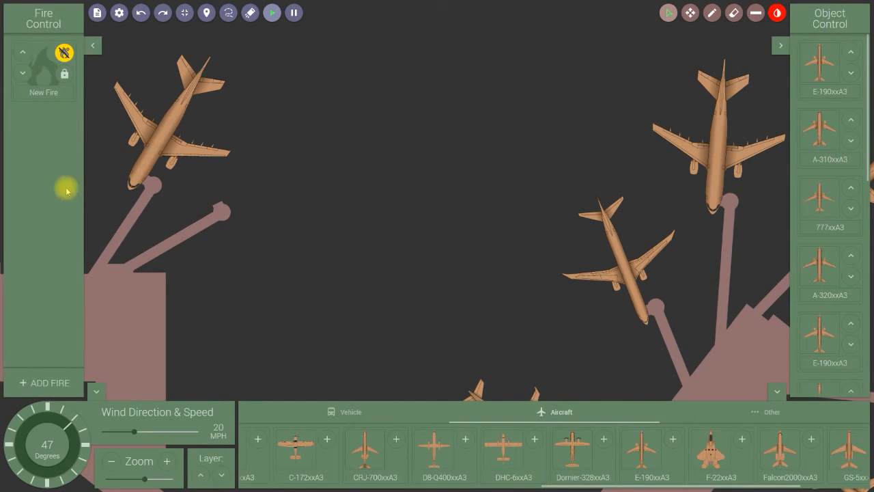
left_click(63, 55)
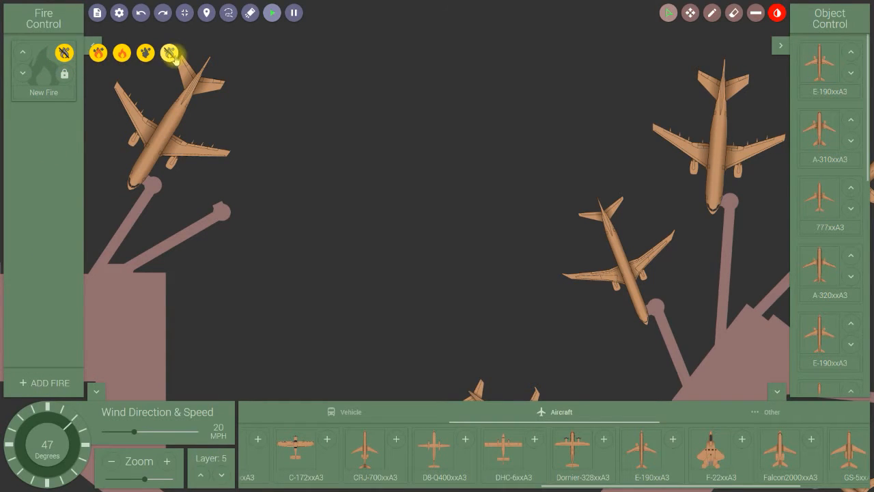
left_click(99, 57)
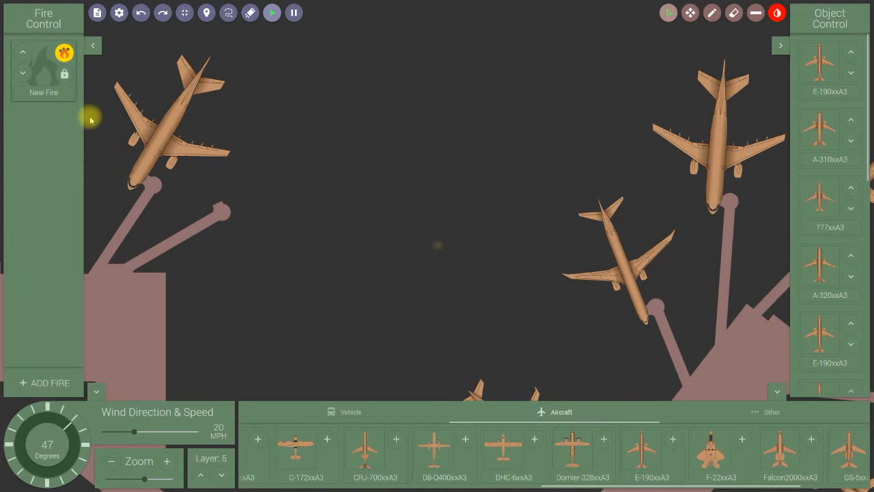
left_click(93, 46)
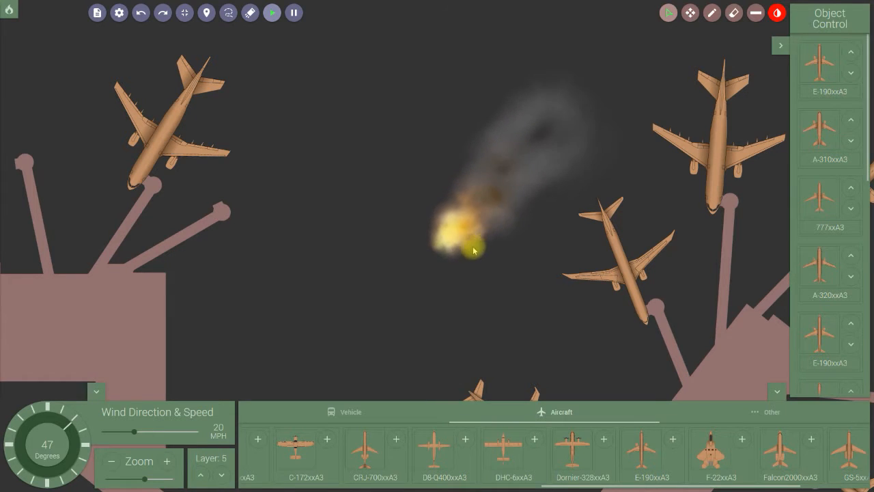
left_click(294, 14)
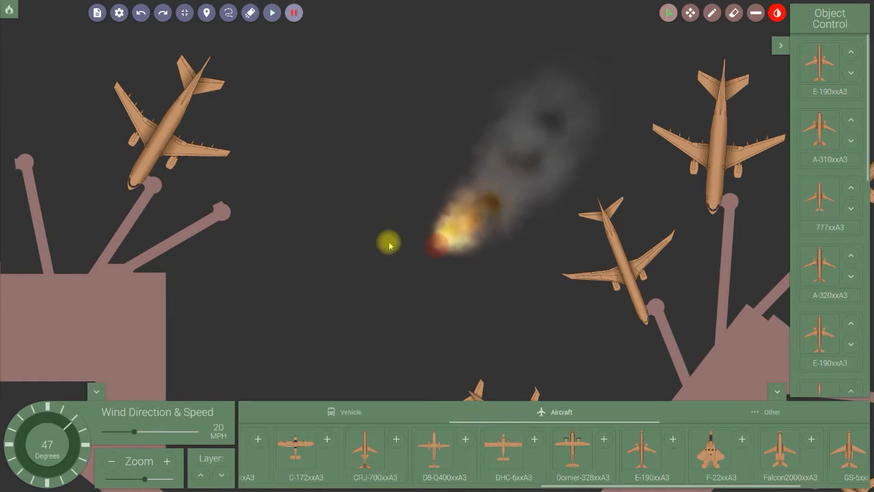
Fade the fire until it is nearly transparent and restore it to full opacity
left_click(441, 252)
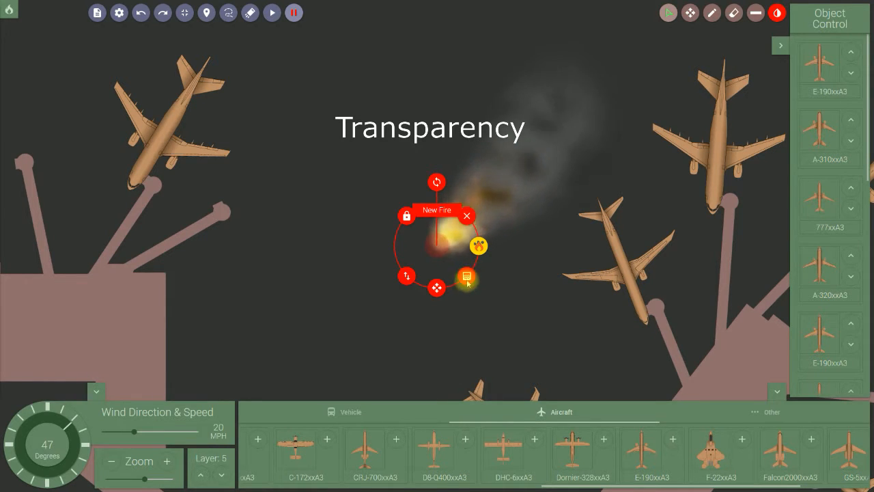
left_click(467, 276)
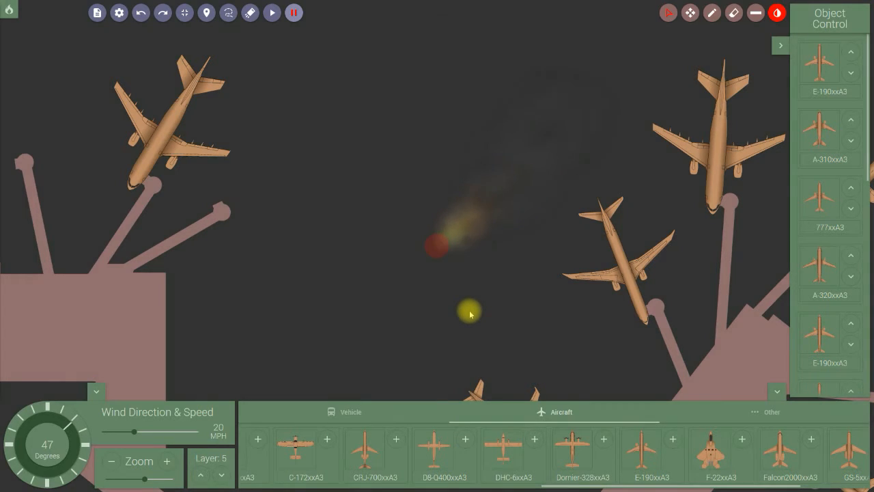
left_click(470, 352)
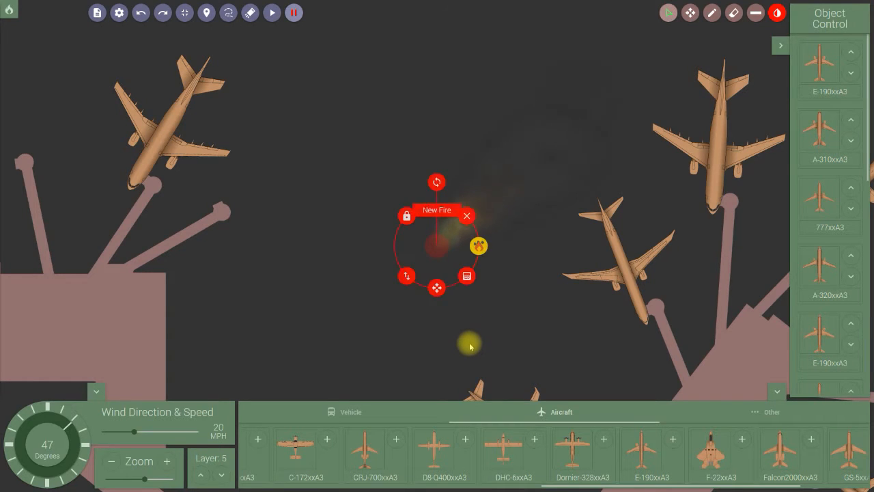
left_click(467, 278)
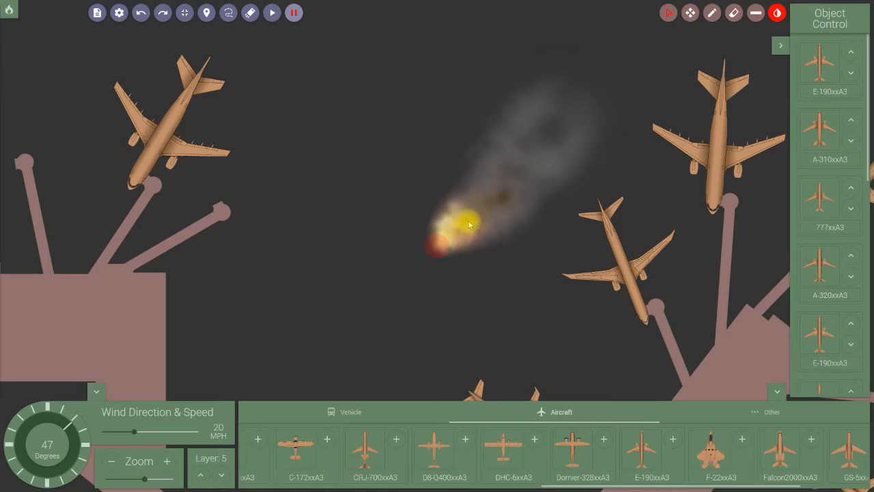
Move the fire from the open apron onto the upper-left aircraft's wing and deselect it
left_click(449, 247)
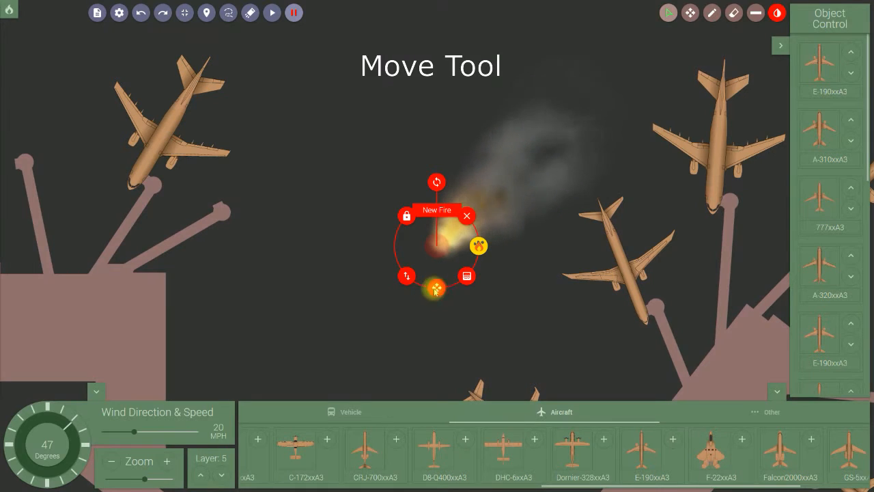
mouse_move(433, 299)
left_mouse_down()
mouse_move(357, 172)
mouse_move(229, 268)
mouse_move(416, 304)
mouse_move(217, 218)
mouse_move(383, 267)
mouse_move(148, 179)
left_mouse_up()
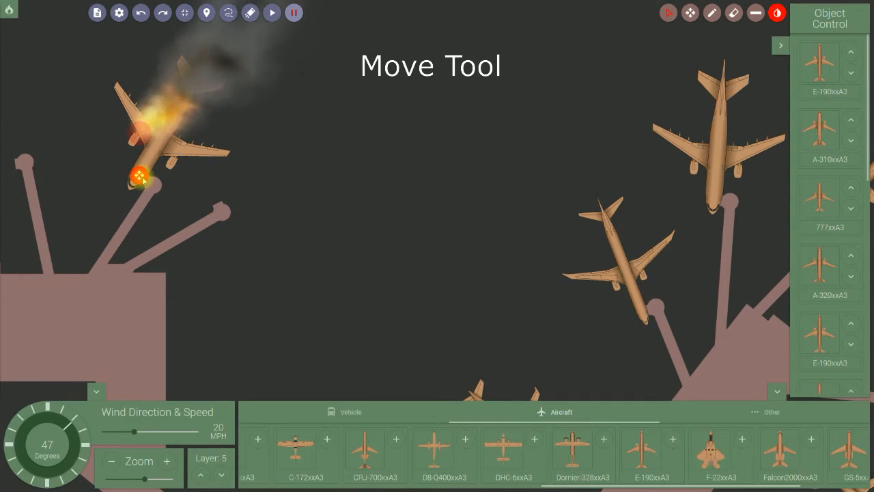
left_click_drag(145, 179, 143, 176)
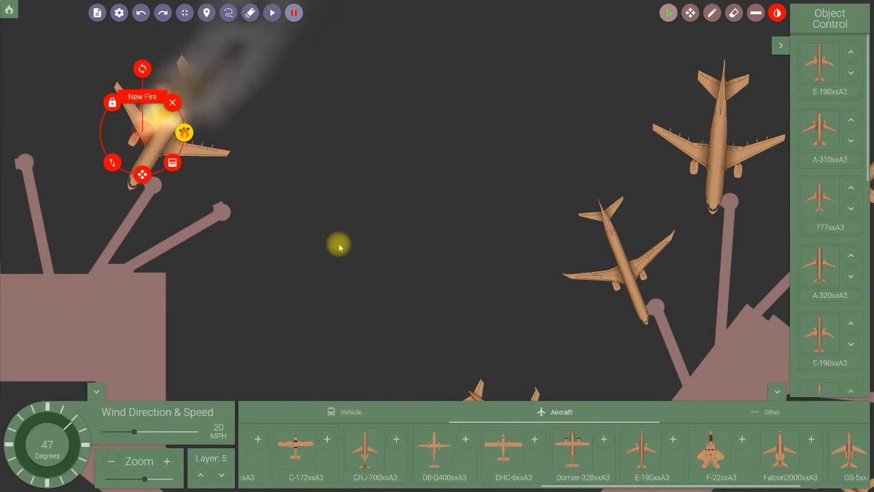
left_click(382, 280)
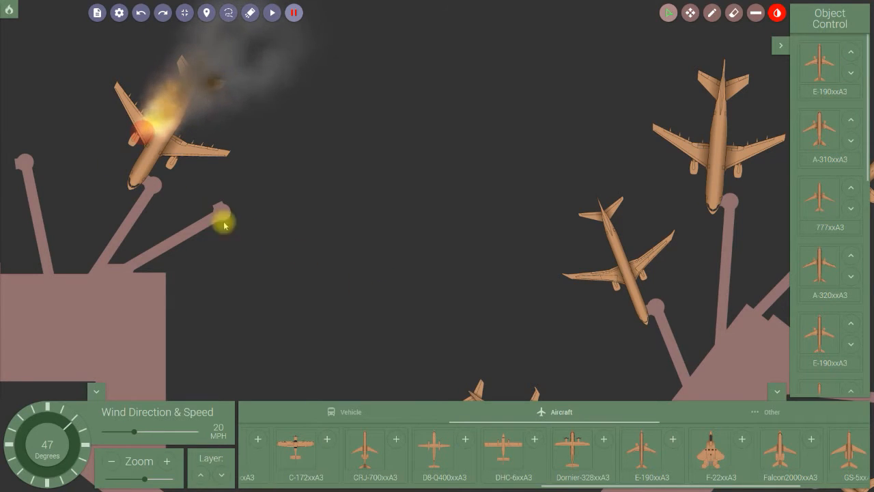
Scale the fire down to a small flame and position it on the upper-left aircraft's engine
left_click(141, 174)
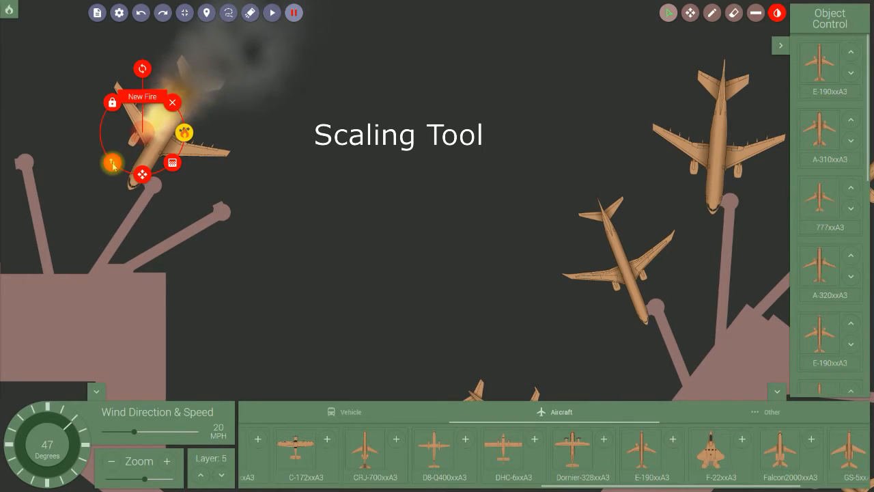
left_click_drag(113, 164, 115, 186)
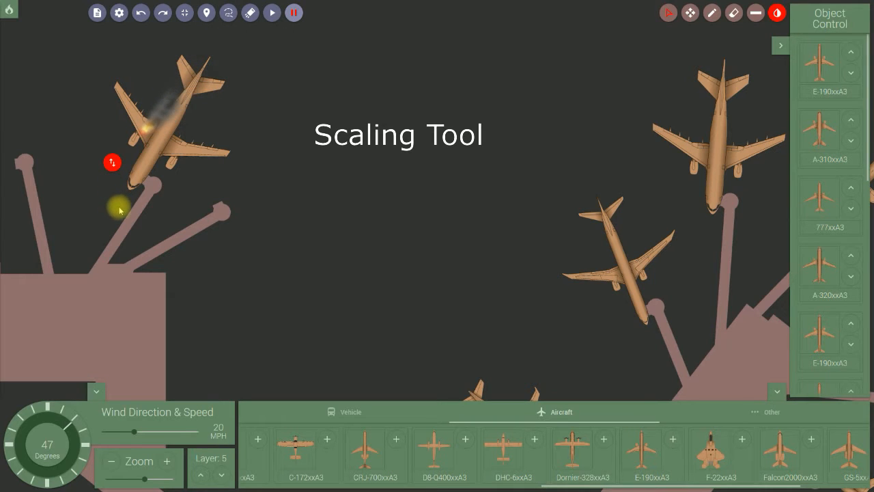
left_click_drag(120, 215, 133, 179)
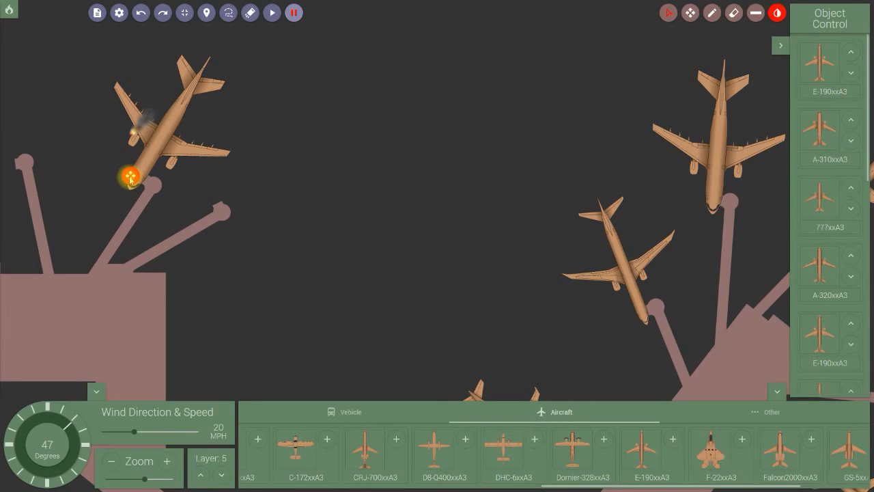
left_click_drag(132, 179, 132, 177)
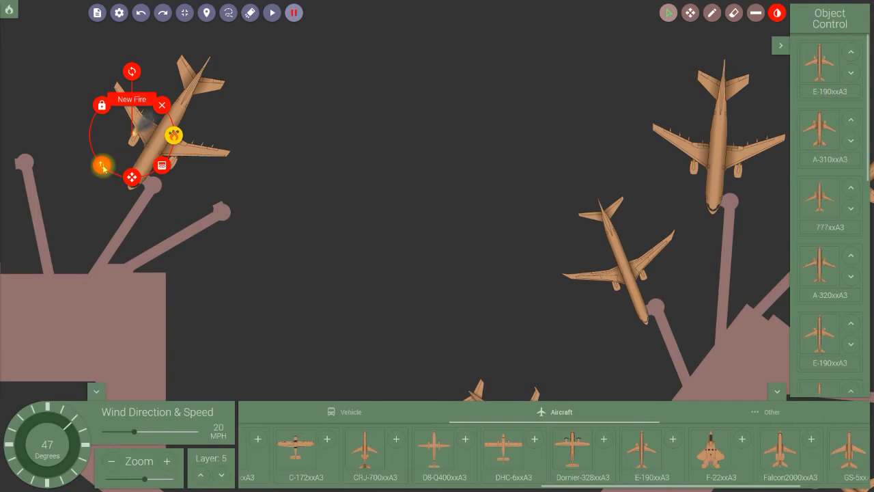
Scale the fire back up and move it off the aircraft onto the open apron between the parked planes
left_click(102, 167)
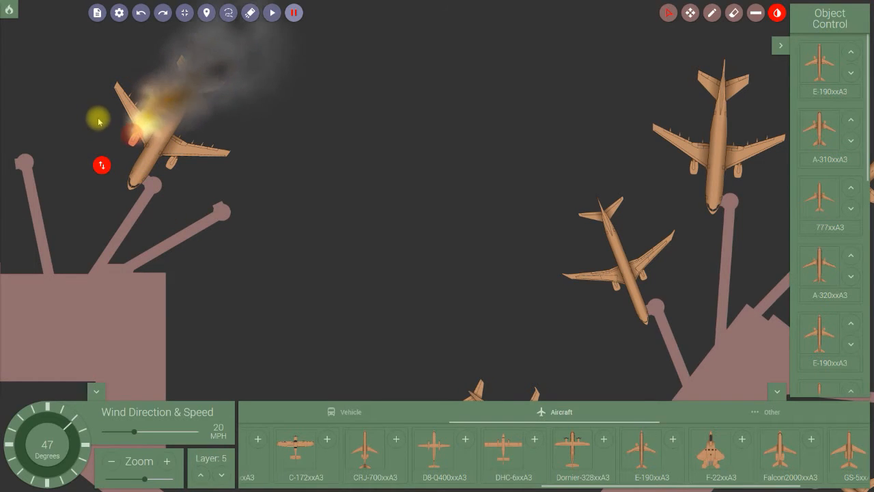
left_click(101, 165)
mouse_move(131, 179)
left_mouse_down()
mouse_move(137, 160)
mouse_move(332, 211)
mouse_move(352, 240)
left_mouse_up()
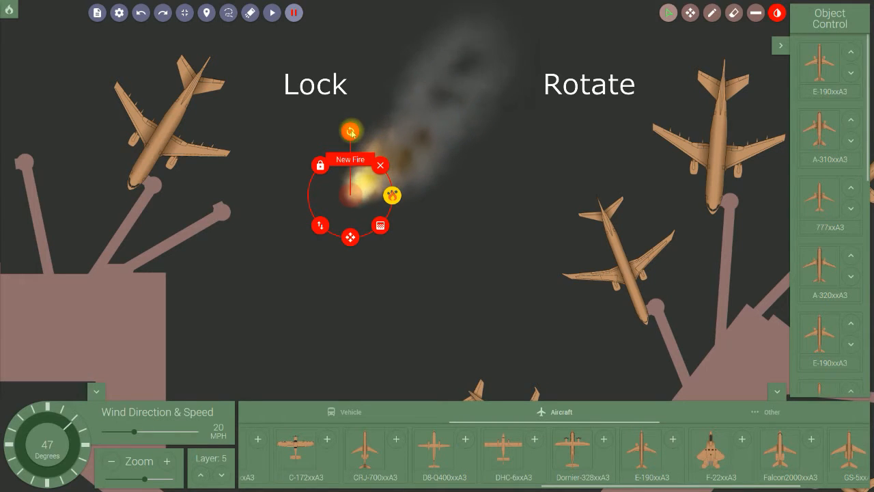
Rotate the unlocked fire slightly clockwise with the Rotate tool
mouse_move(400, 209)
left_mouse_down()
mouse_move(371, 252)
mouse_move(408, 225)
left_mouse_up()
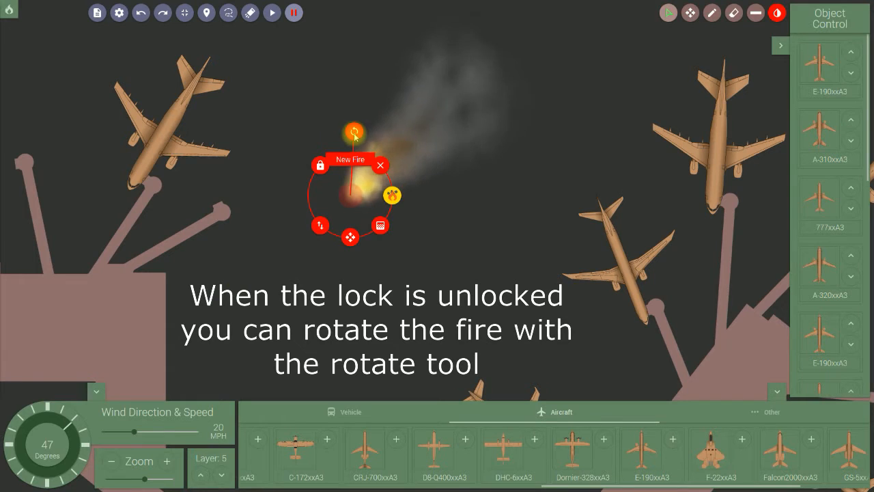
left_click_drag(354, 133, 367, 144)
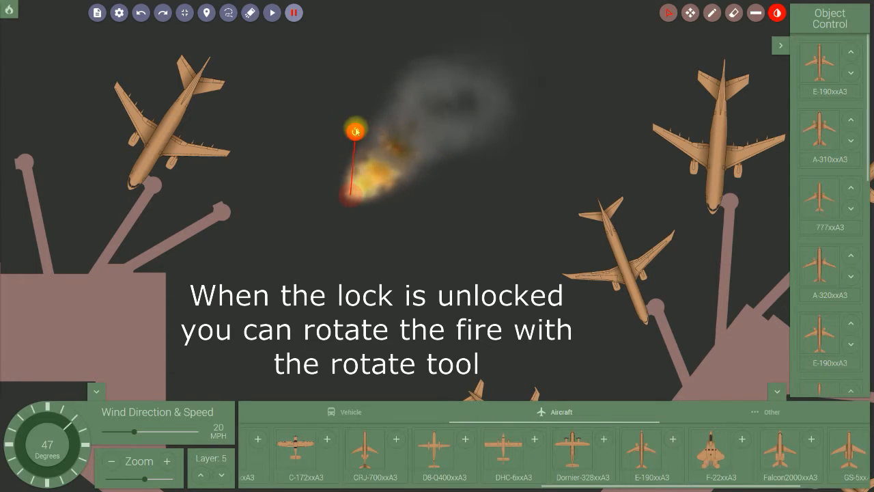
left_click_drag(354, 131, 354, 132)
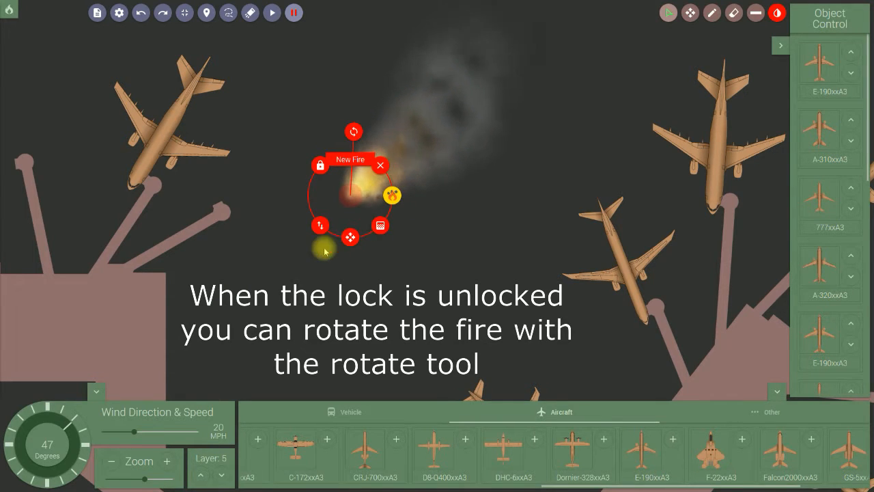
Unlock the fire from the wind, rotate it clockwise and back to straight up, and lock it again
left_click(320, 165)
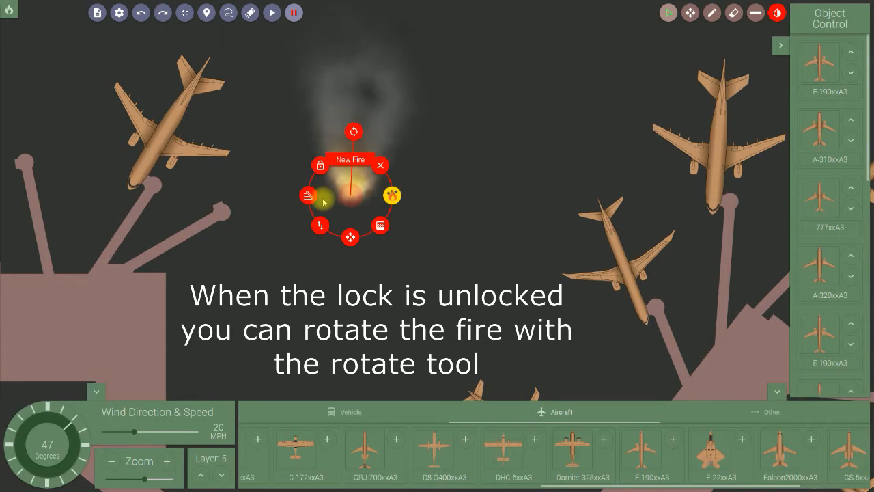
left_click_drag(355, 132, 371, 175)
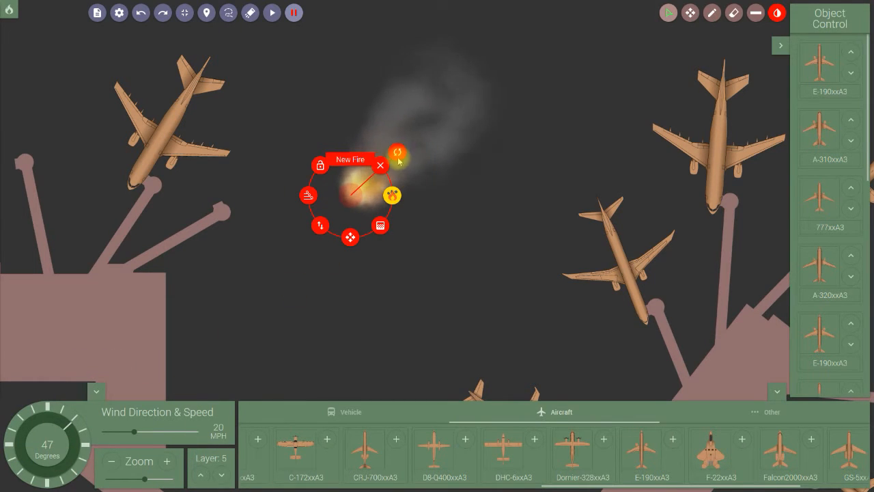
left_click_drag(398, 159, 351, 145)
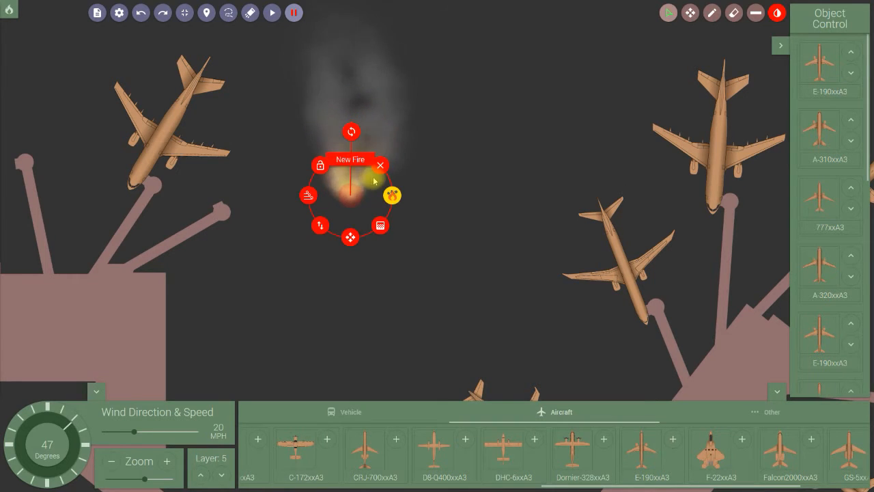
left_click(319, 165)
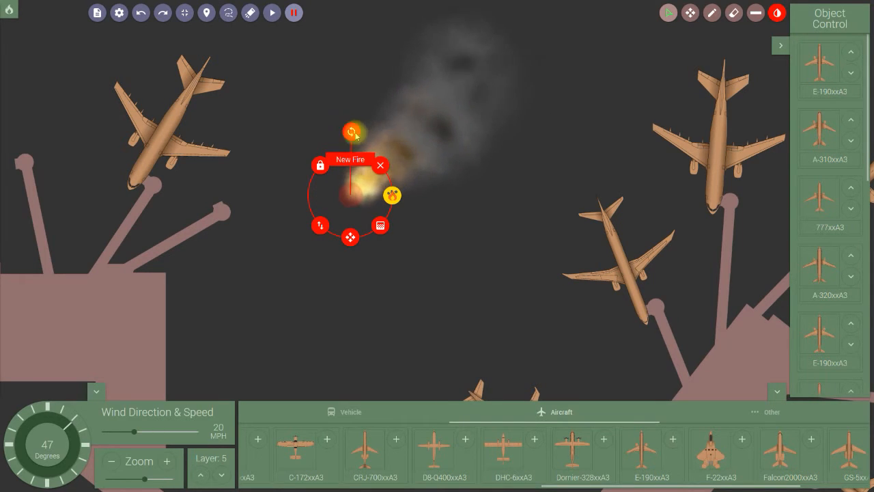
Unlock the fire, adjust its individual wind speed to stretch the flames, and lock it back to the global wind
left_click(320, 166)
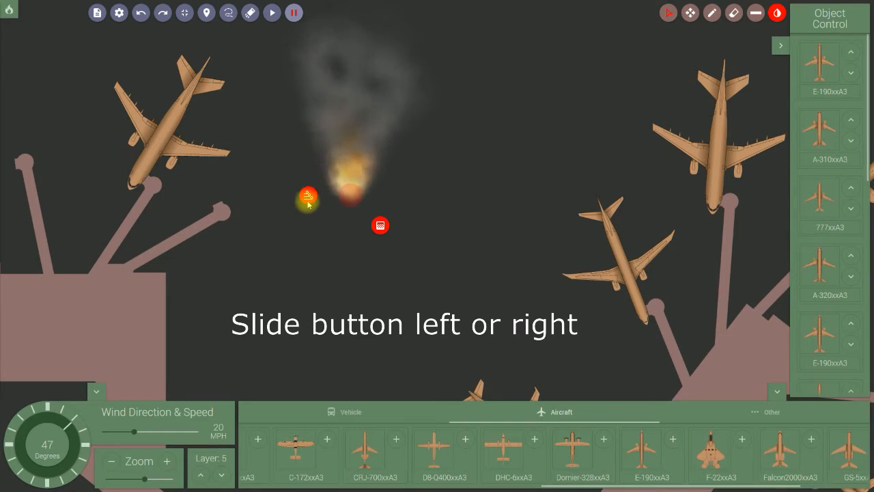
mouse_move(308, 197)
left_mouse_down()
mouse_move(325, 200)
mouse_move(299, 198)
left_mouse_up()
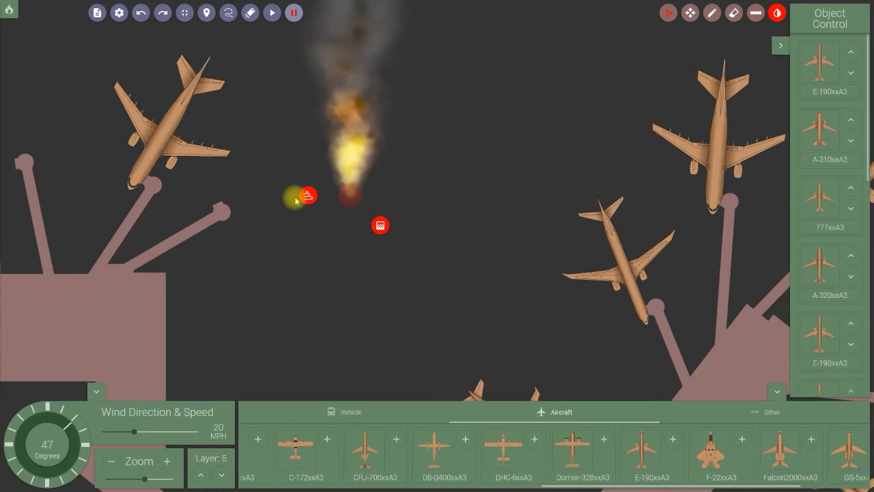
left_click_drag(297, 200, 300, 202)
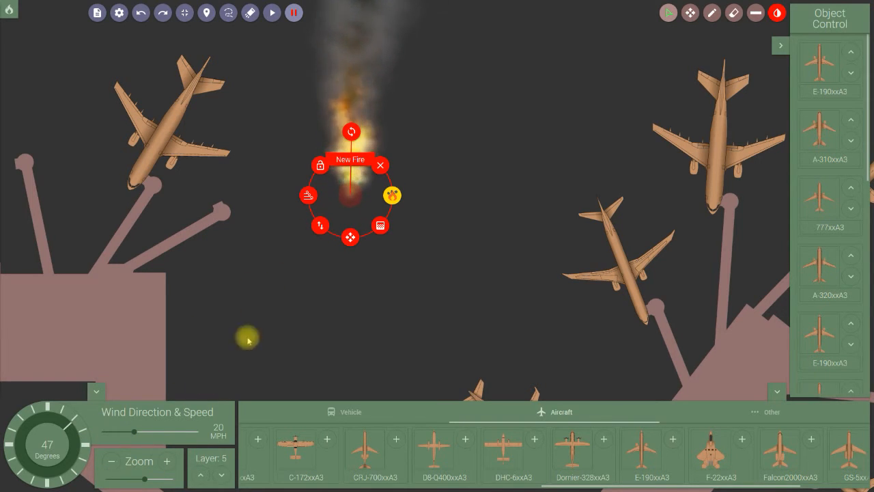
left_click(321, 166)
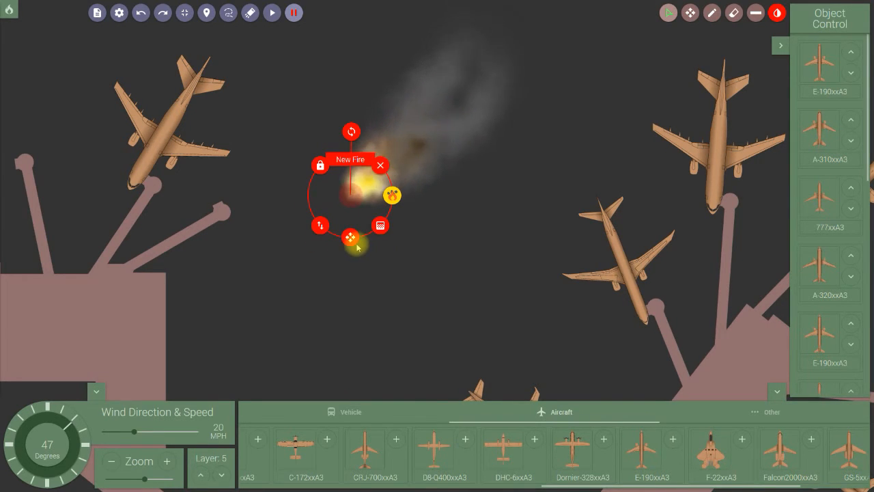
Move the fire across the apron onto the right wing of the A-310xxA3 at the neighbouring gate
left_click_drag(351, 241, 460, 257)
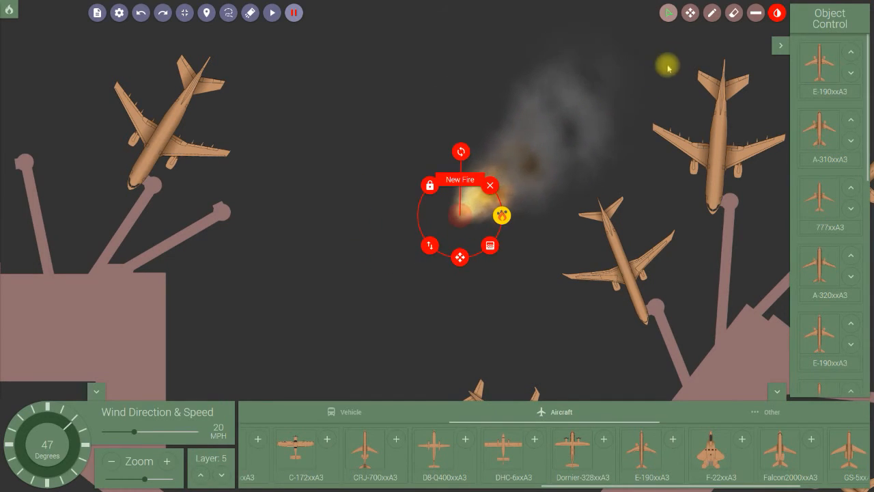
left_click(690, 14)
left_click_drag(643, 126, 376, 133)
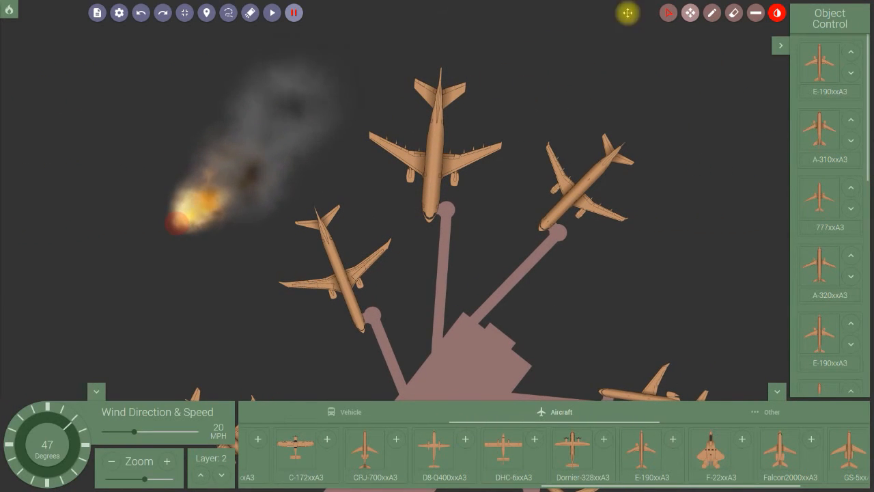
left_click(669, 13)
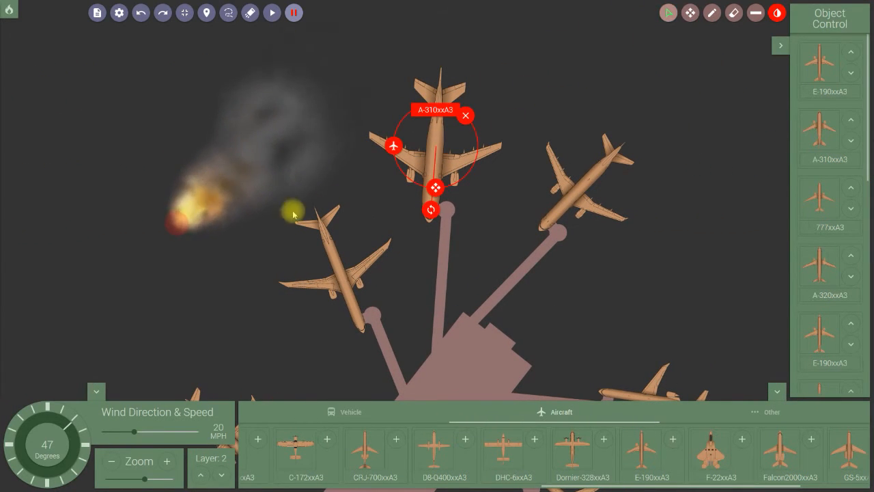
left_click(182, 230)
left_click_drag(177, 265, 394, 198)
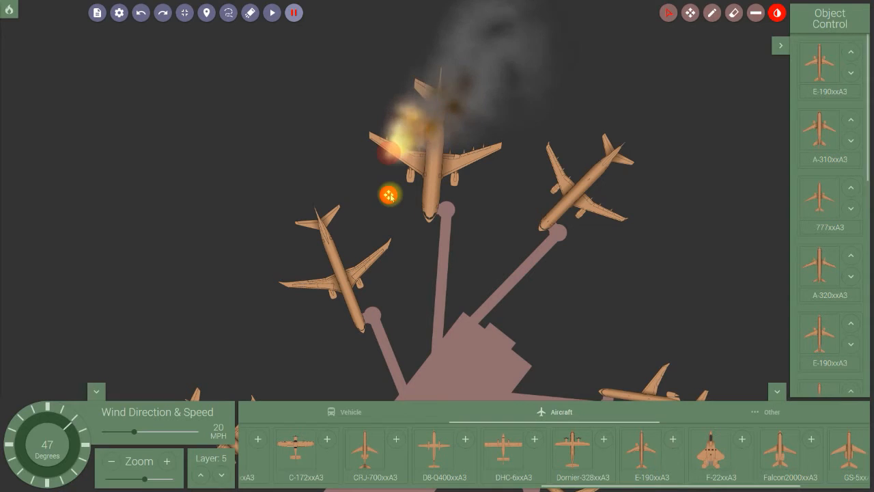
Deselect the fire, preview it in play mode and pause the simulation
left_click(283, 193)
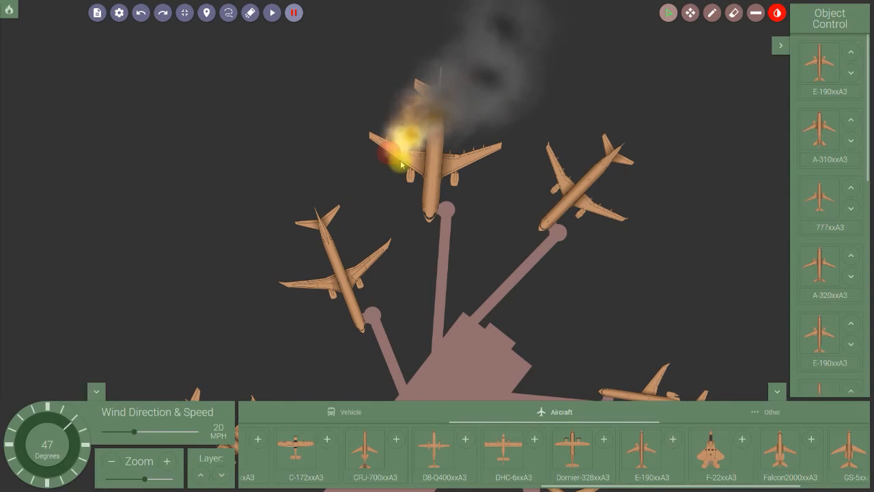
left_click(272, 13)
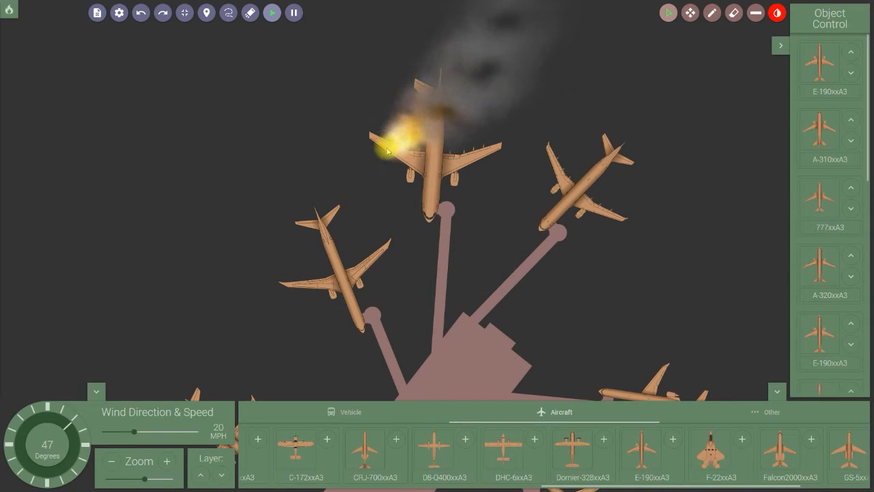
left_click(294, 12)
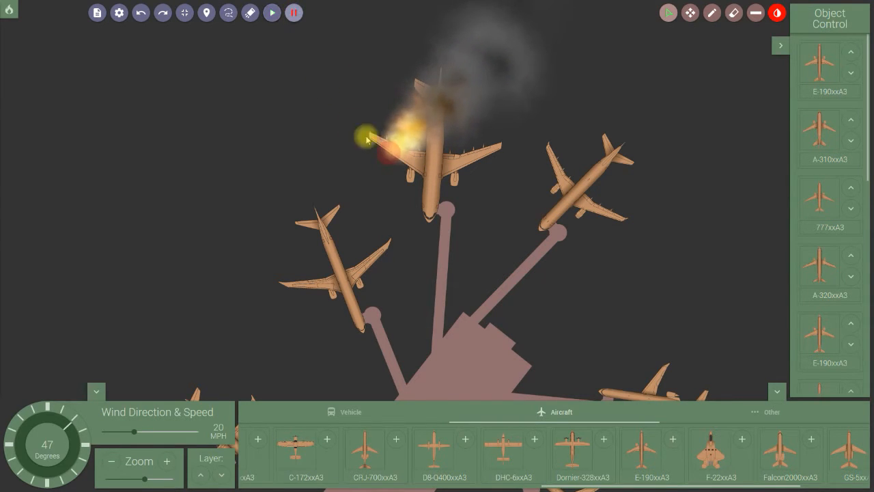
Select the fire on the A-310xxA3's wing and lower it to layer 1
left_click(391, 170)
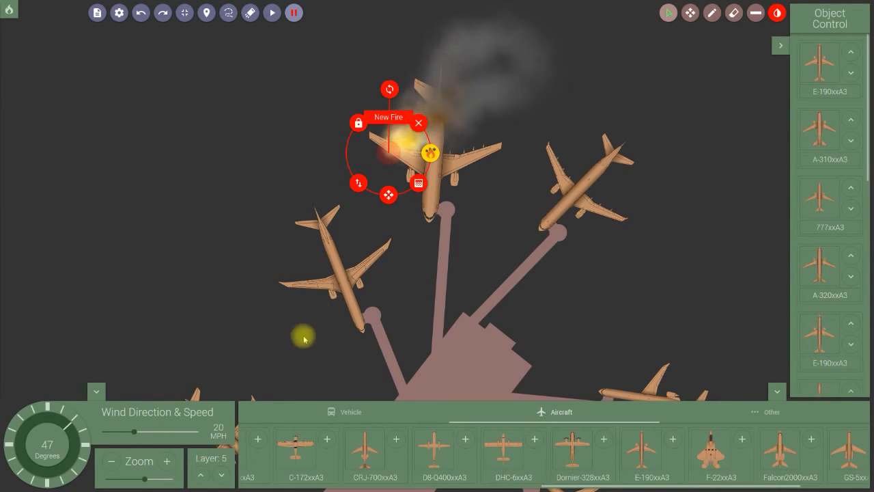
left_click(222, 476)
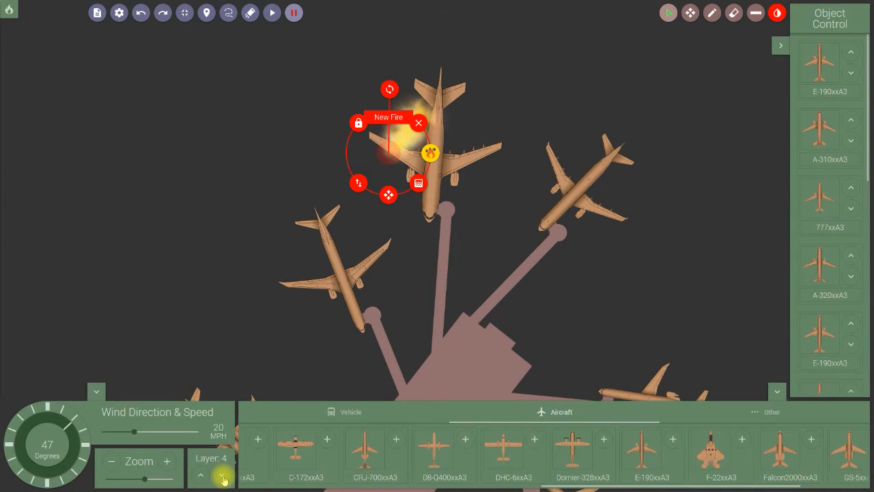
left_click(222, 476)
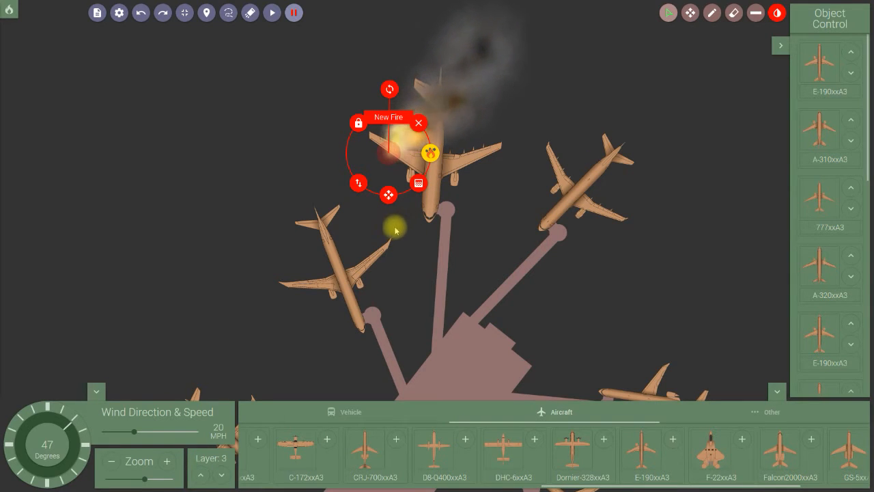
left_click(223, 474)
left_click(223, 477)
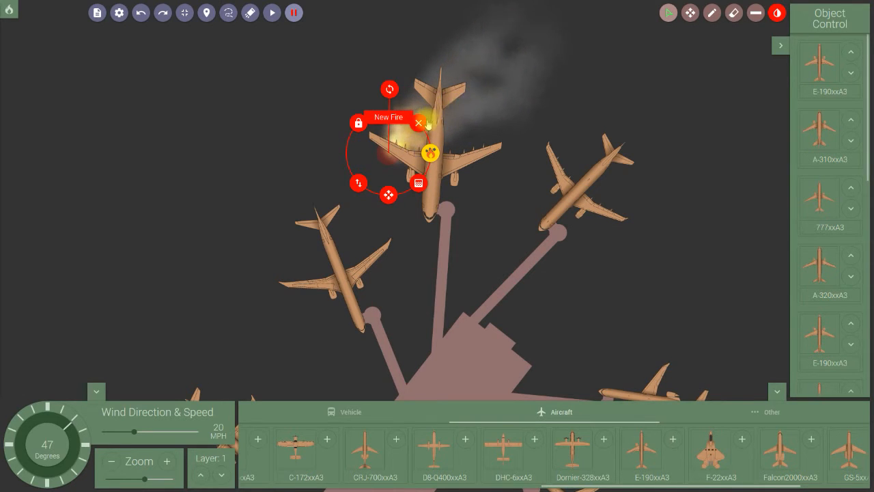
Scale the wing fire down to a smaller flame, deselect it, and preview it in play mode before pausing
left_click_drag(360, 189, 354, 208)
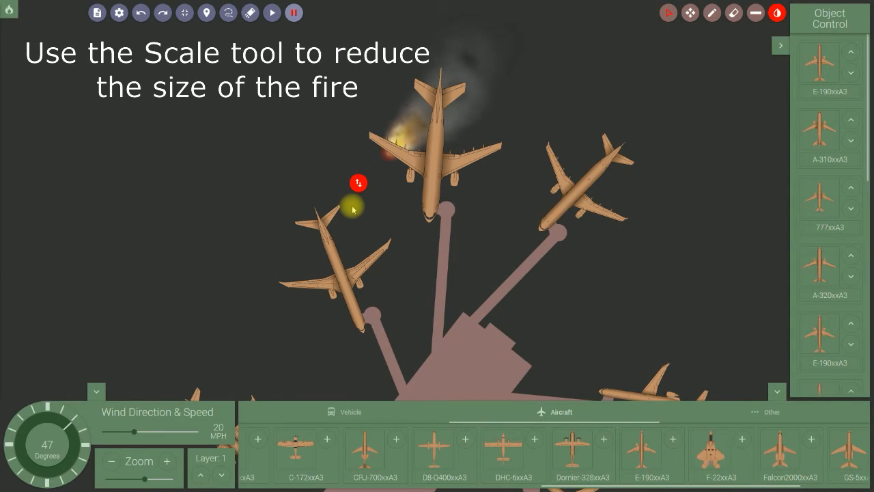
left_click_drag(354, 209, 353, 205)
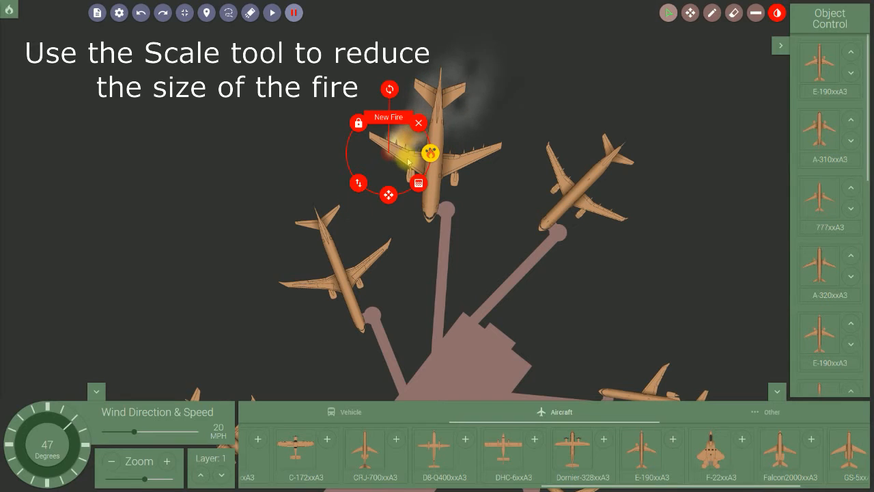
left_click(491, 219)
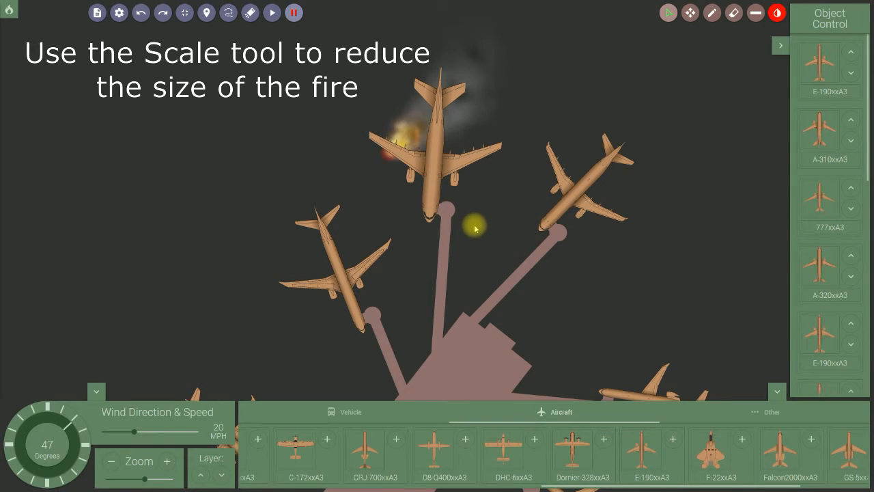
left_click(272, 12)
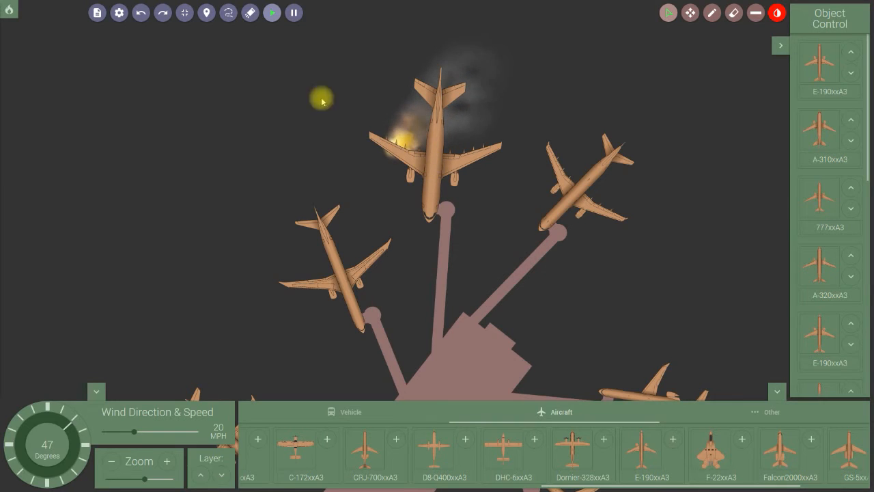
left_click(294, 13)
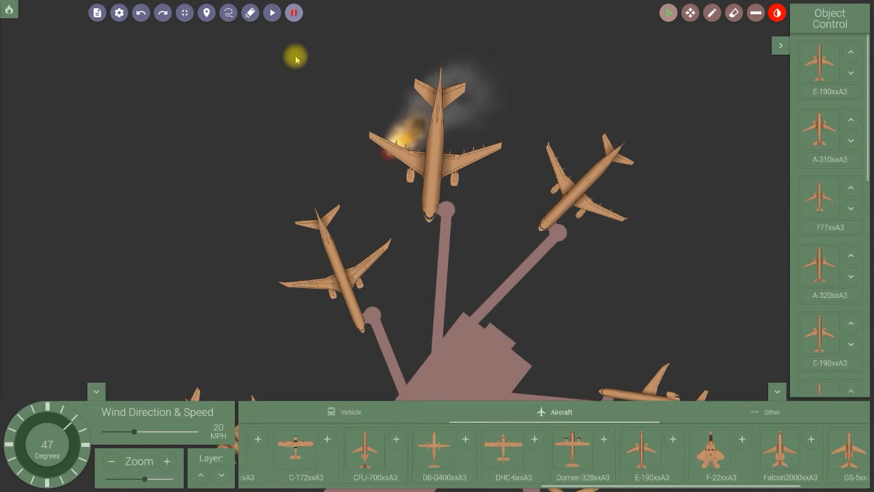
Rename the fire as "wing fire" in Fire Control and deselect it
left_click(9, 9)
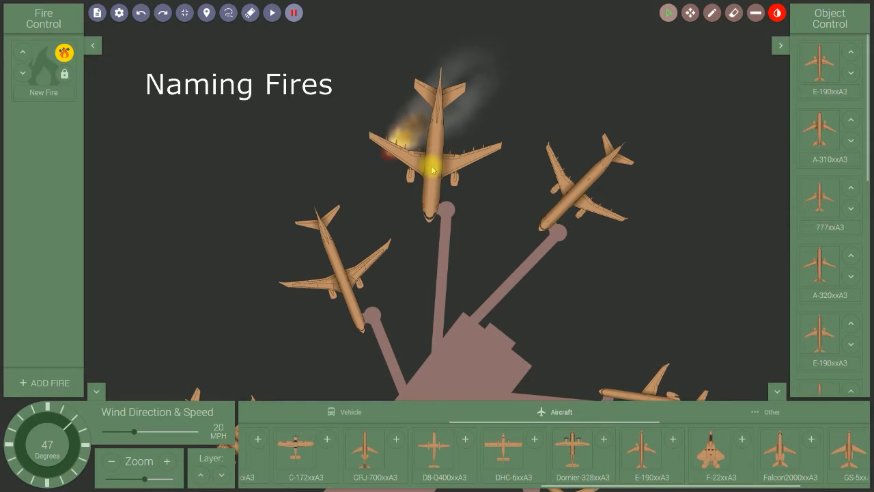
left_click(59, 92)
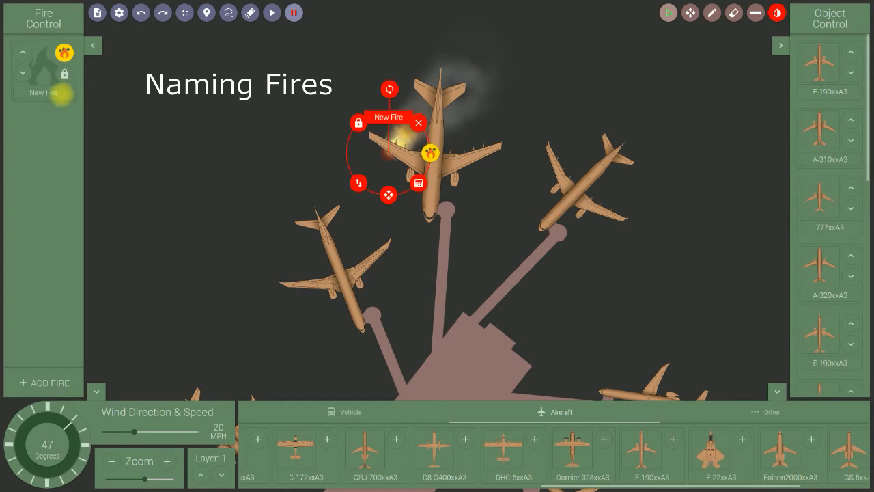
left_click_drag(54, 93, 20, 93)
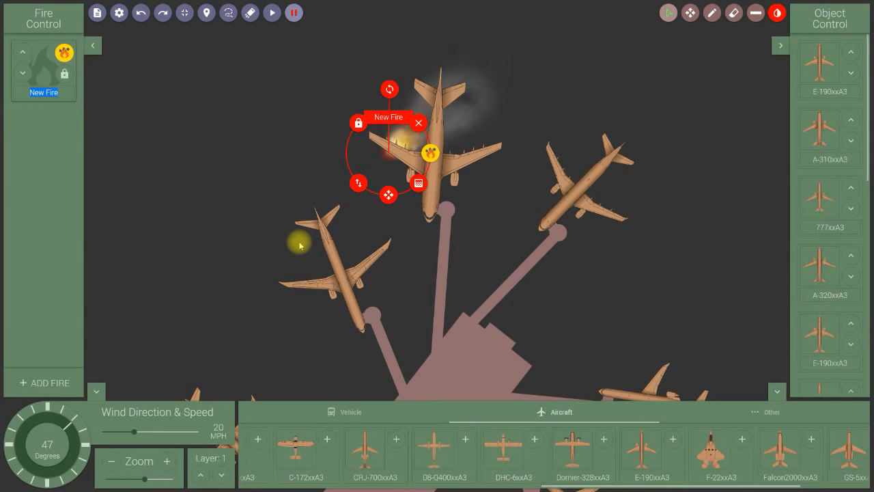
type("W")
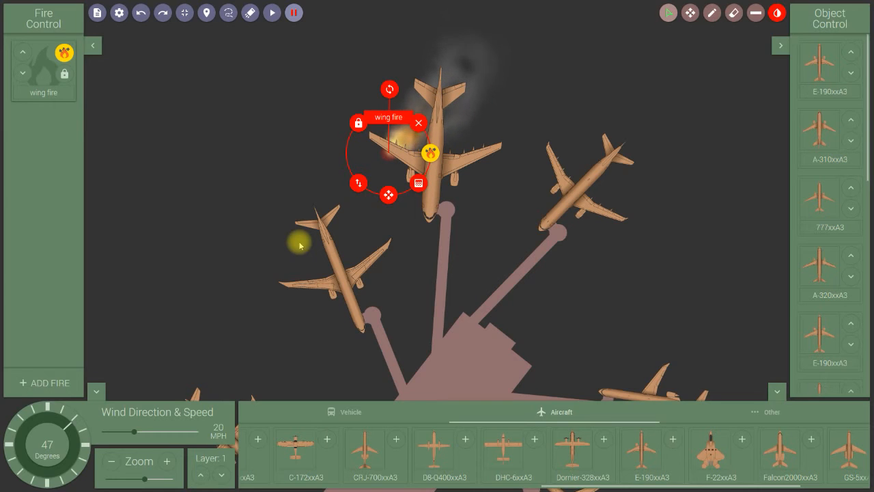
left_click(260, 191)
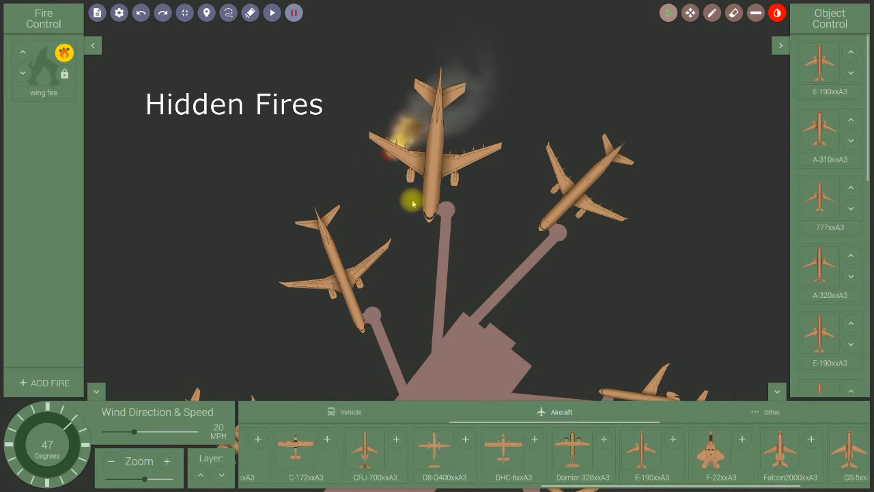
Add a second fire, adjust its size and position it just in front of the A-310xxA3's burning wing
left_click(43, 387)
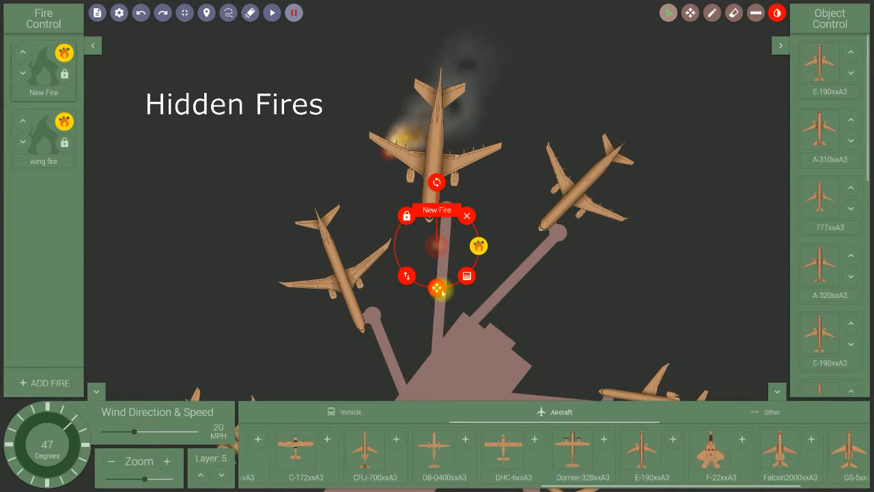
left_click_drag(438, 288, 389, 228)
left_click(358, 214)
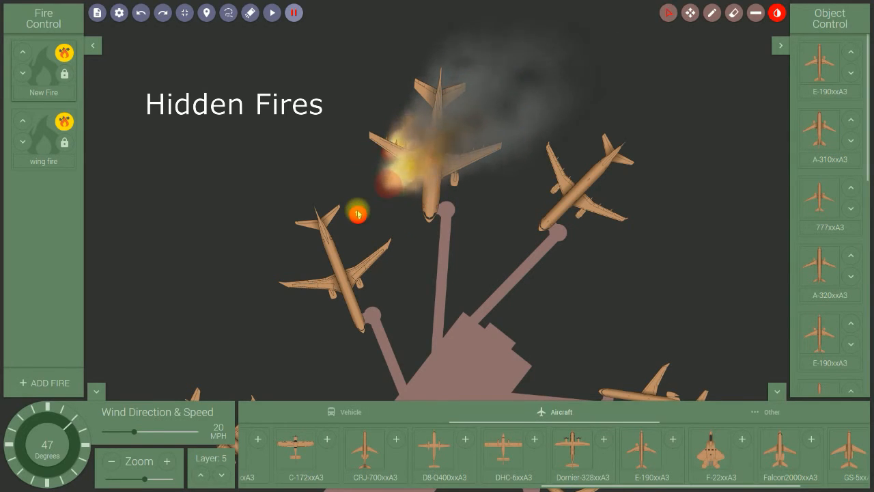
left_click_drag(358, 215, 394, 231)
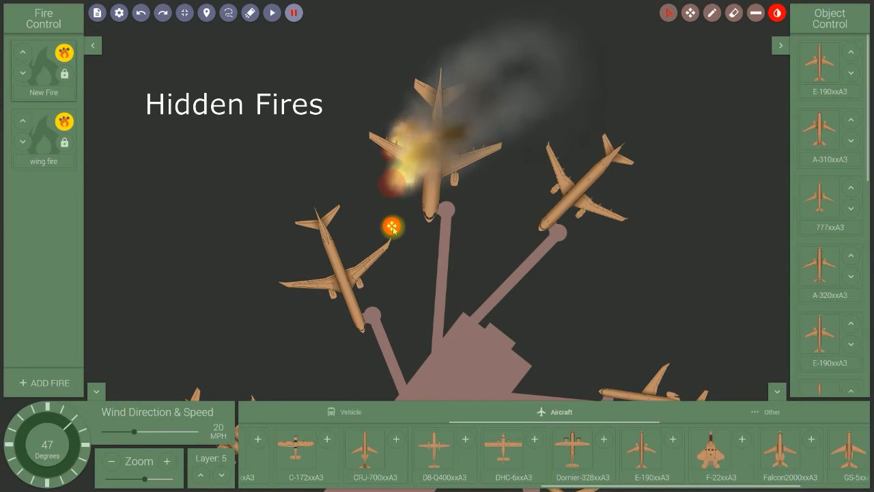
left_click(392, 229)
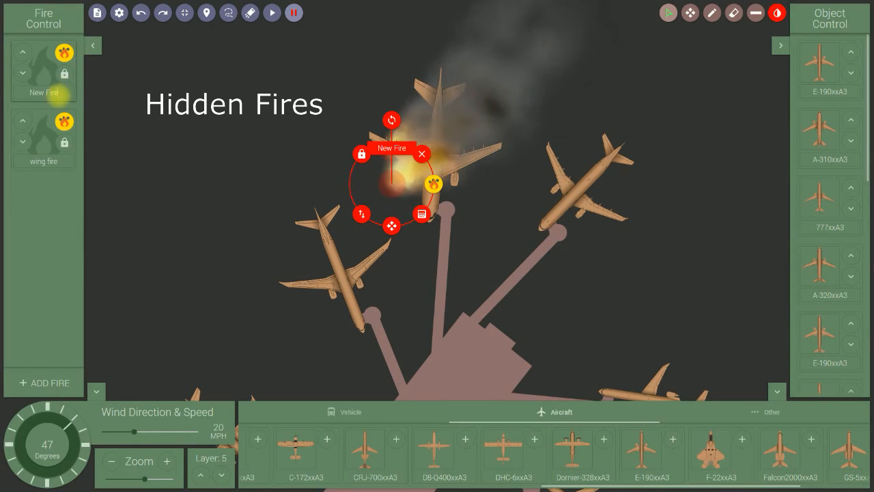
Rename the second fire as "R front" in Fire Control
left_click(41, 93)
left_click_drag(19, 92, 50, 93)
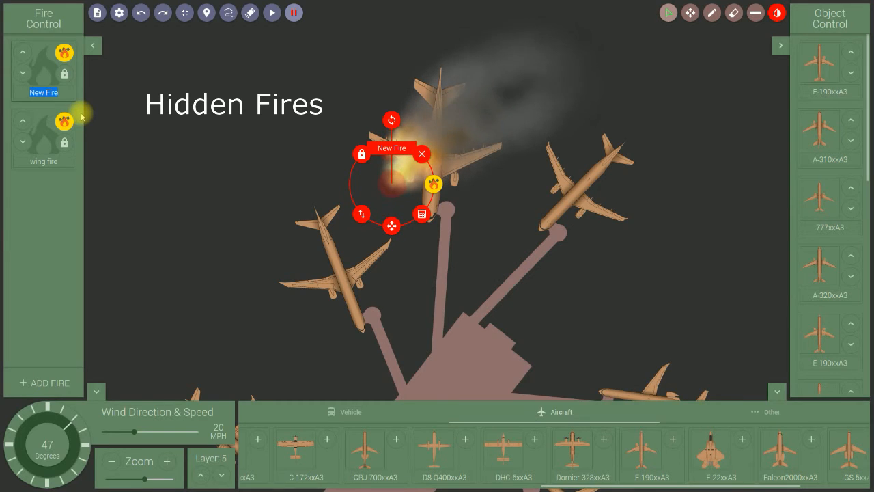
type("R front")
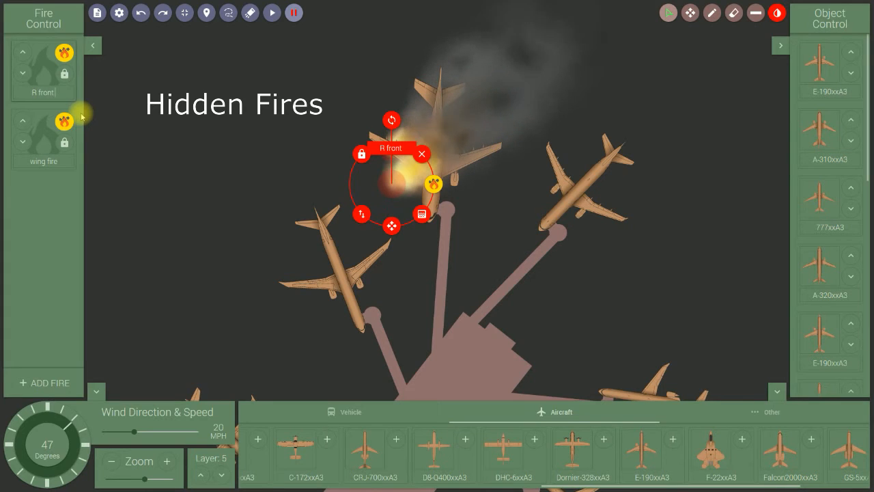
Complete the second fire's name as "R front fire", set it as a hidden fire and deselect it
type("re")
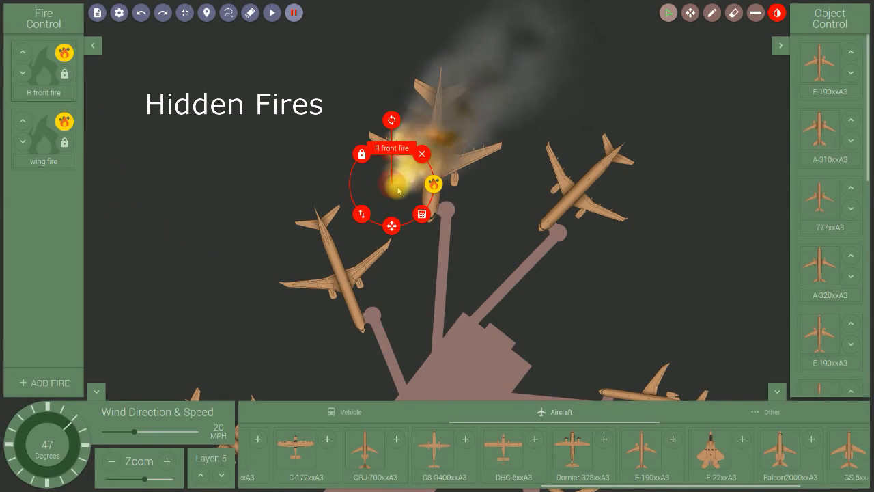
left_click(433, 185)
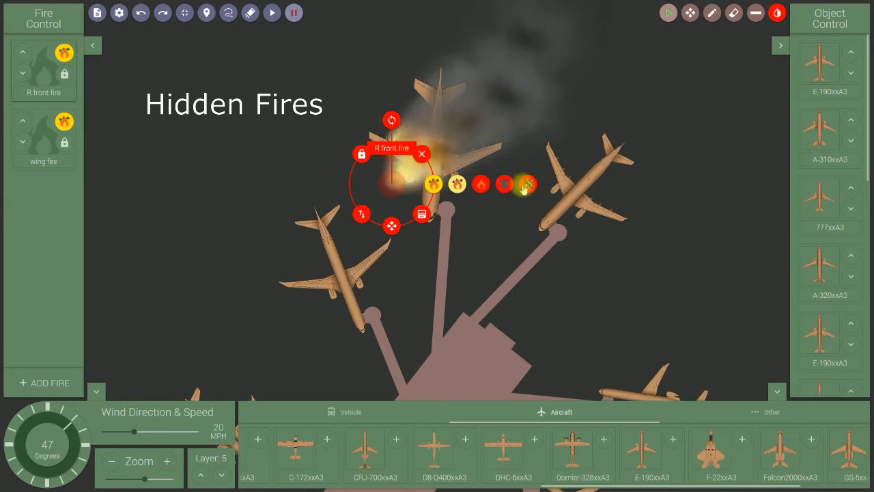
left_click(528, 185)
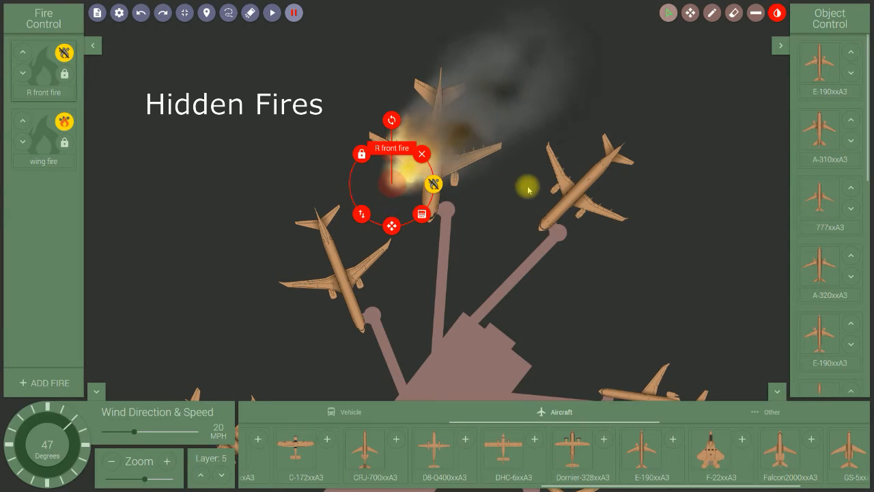
left_click(480, 256)
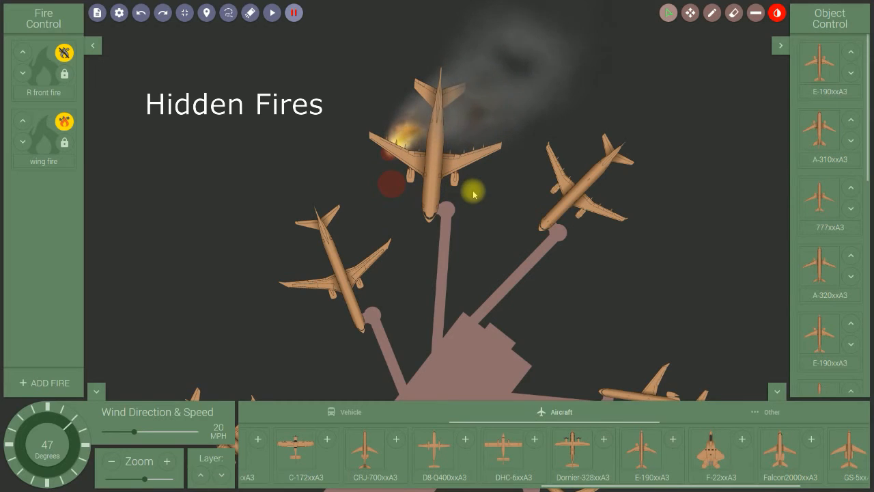
Add a third fire in front of the A-310xxA3's left wing, close to the fuselage, and name it "L front fire"
left_click(44, 381)
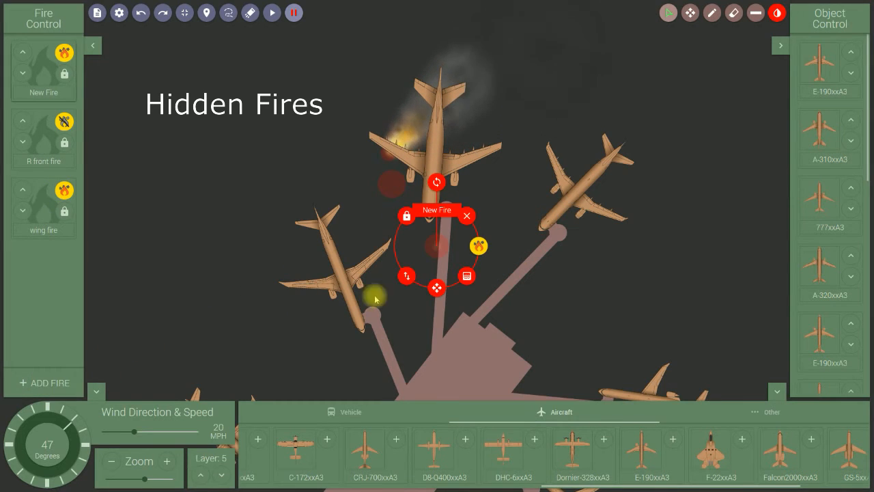
mouse_move(436, 288)
left_mouse_down()
mouse_move(455, 234)
mouse_move(446, 230)
left_mouse_up()
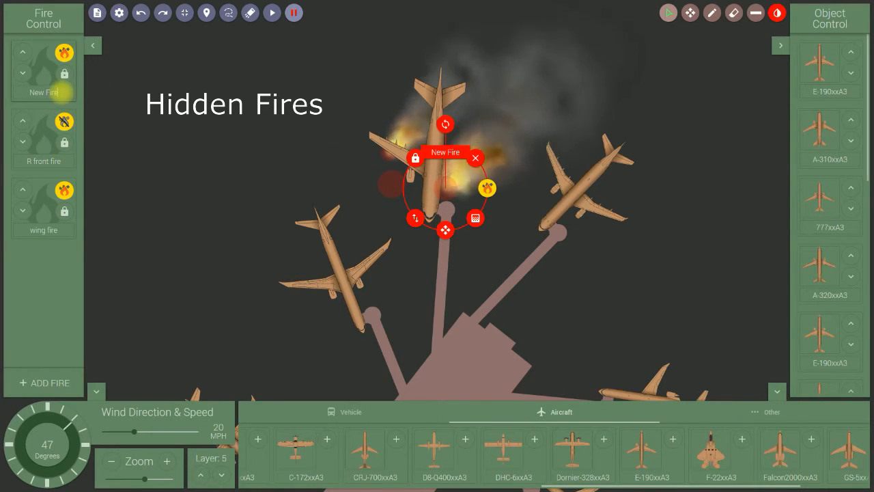
left_click_drag(60, 91, 23, 91)
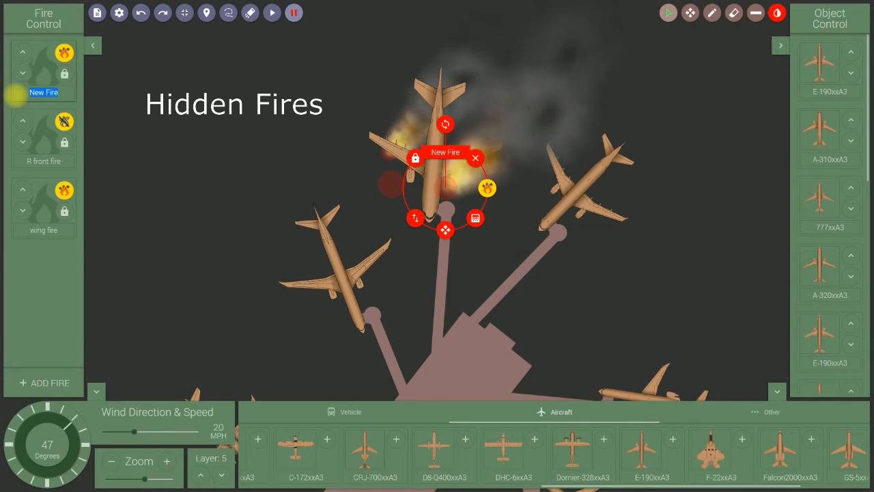
type("L f")
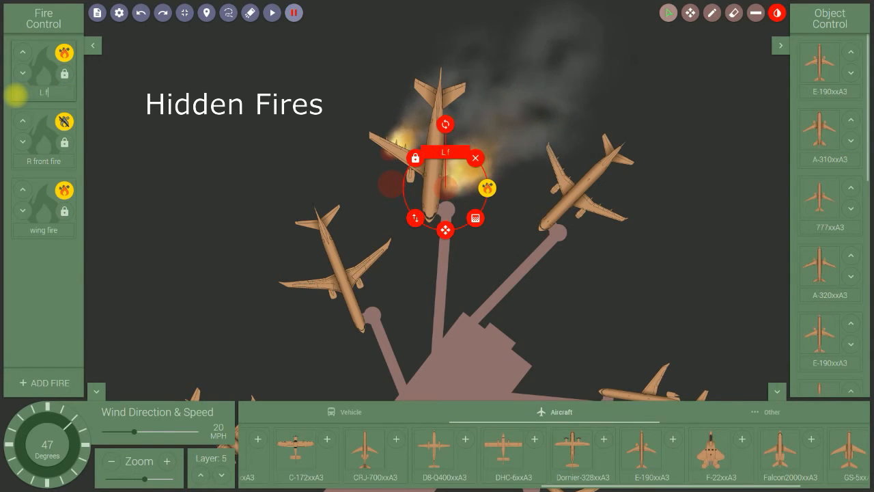
type("ront fire")
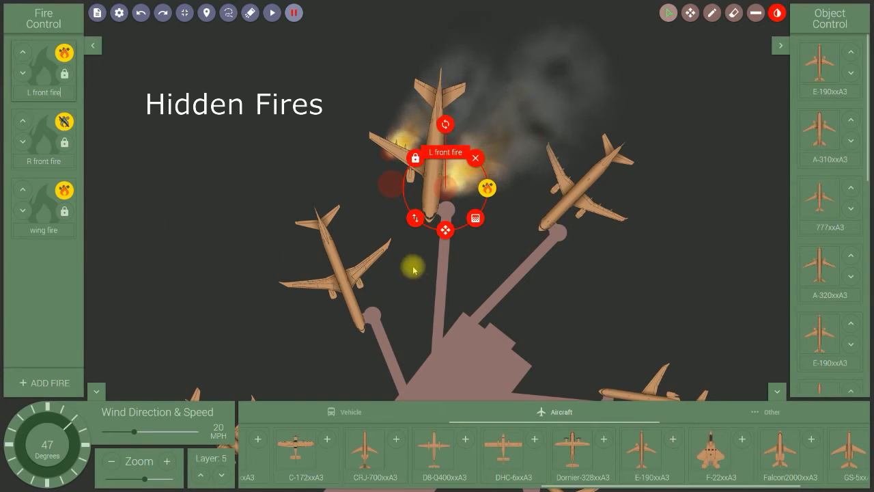
Set the L front fire as a hidden fire and deselect it
left_click(488, 188)
left_click(583, 188)
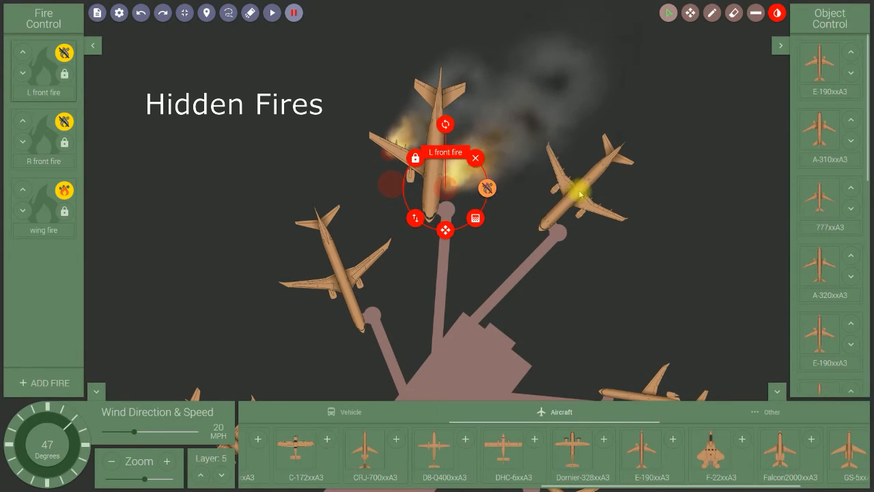
left_click(499, 236)
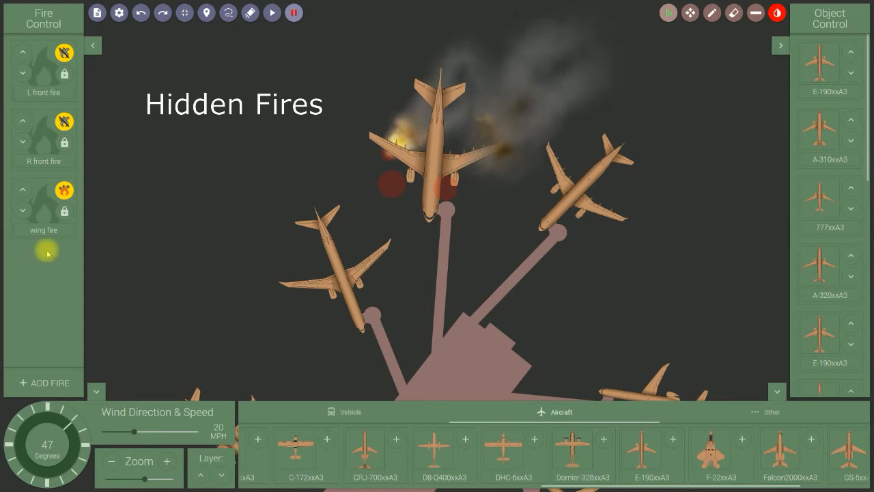
Add a fourth fire at the root of the A-310xxA3's left wing, behind the L front fire, and name it "L rear fire"
left_click(59, 387)
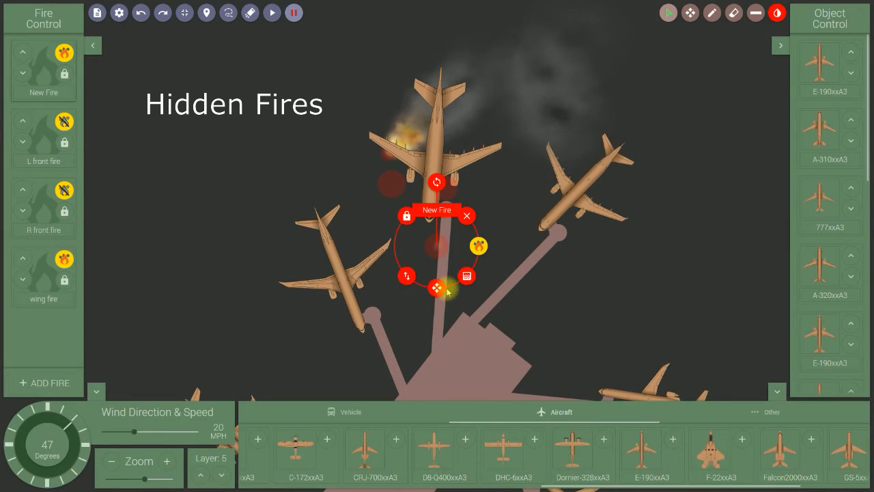
left_click_drag(437, 287, 461, 198)
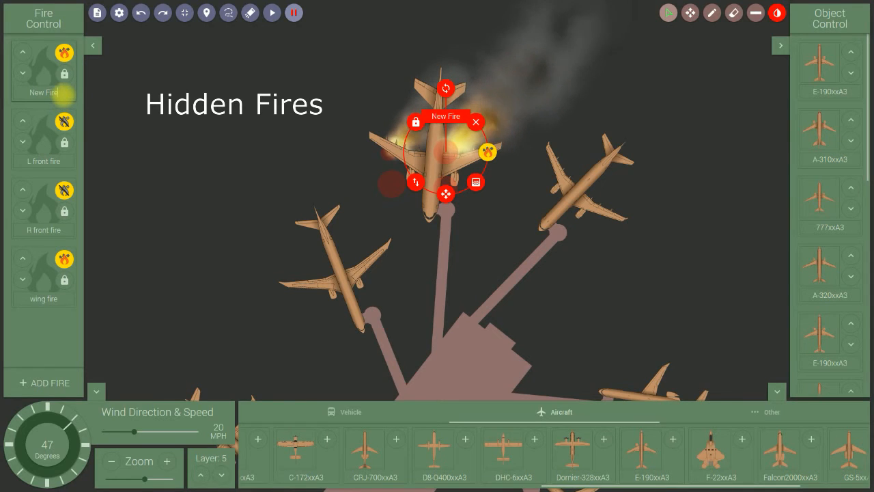
left_click_drag(63, 95, 27, 97)
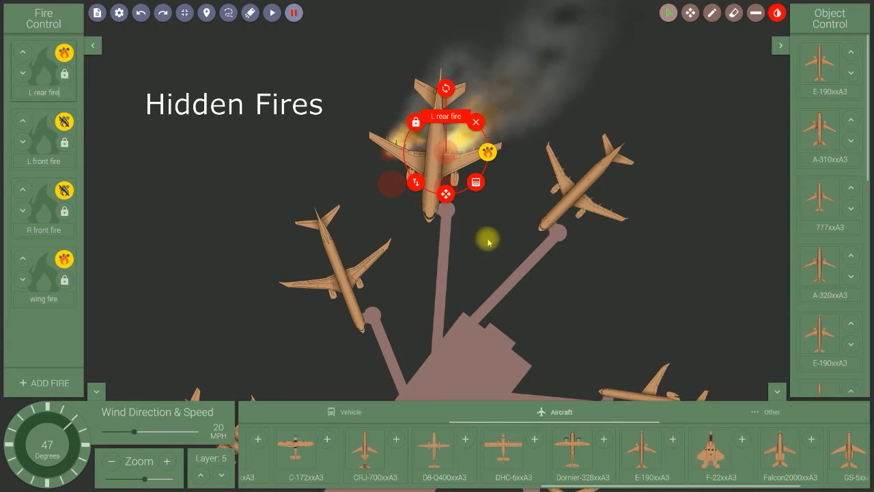
Set the L rear fire as a hidden fire, deselect it and switch the scene to play mode
left_click(489, 156)
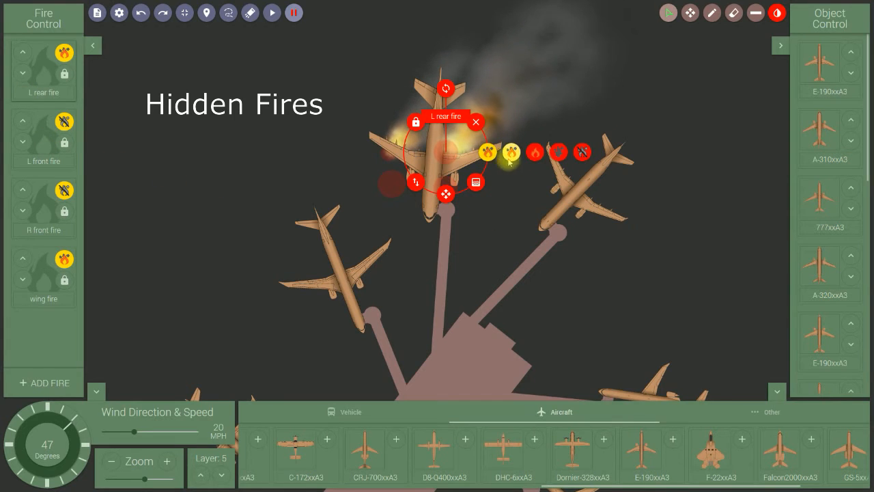
left_click(581, 152)
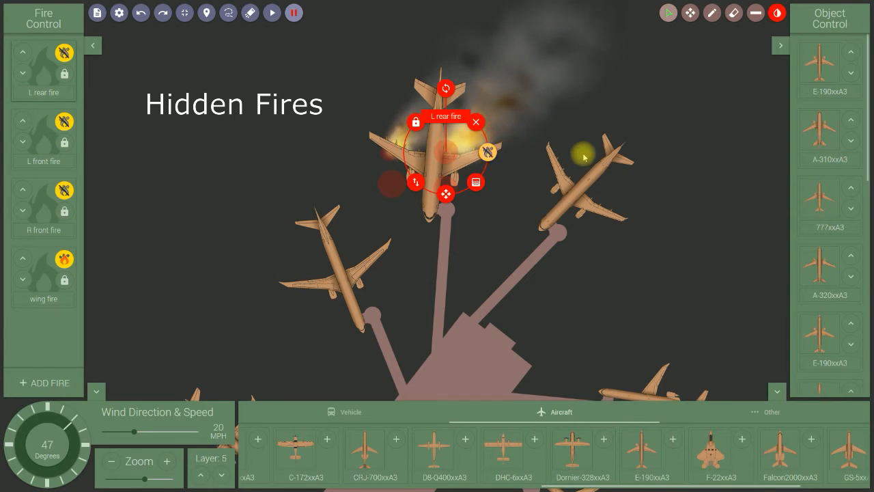
left_click(489, 224)
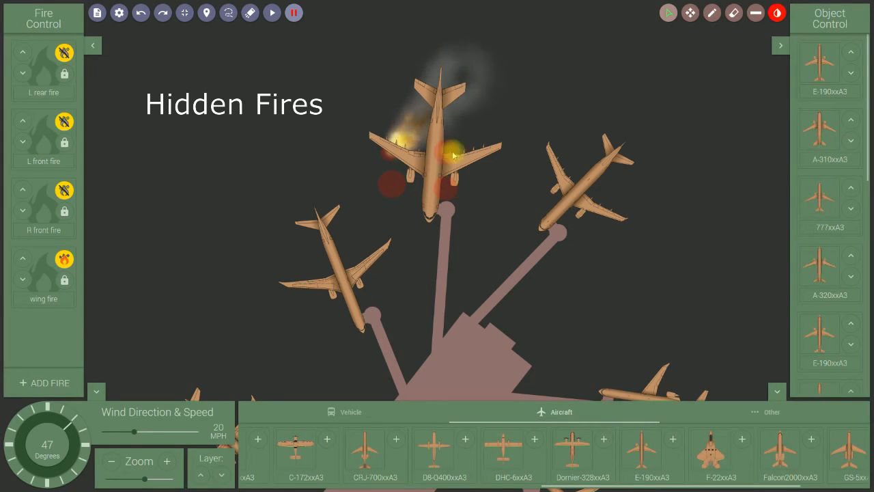
left_click(272, 15)
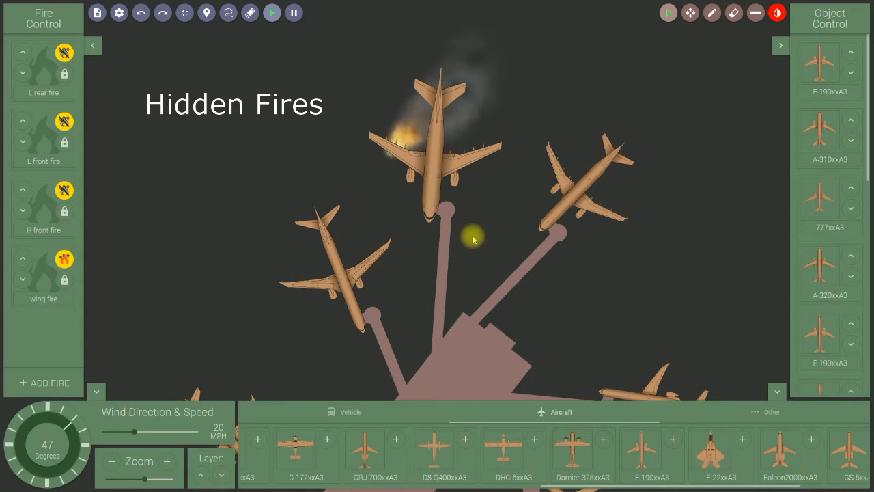
Add a yellow-and-white ARFF Truck from the vehicle library and place it behind the A-310xxA3's burning wing
scroll(471, 236, "down", 3)
scroll(471, 236, "down", 2)
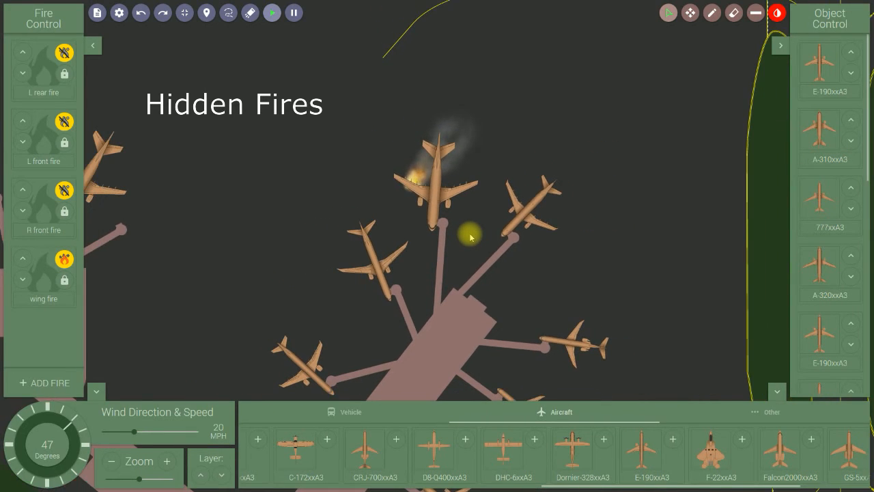
left_click(344, 411)
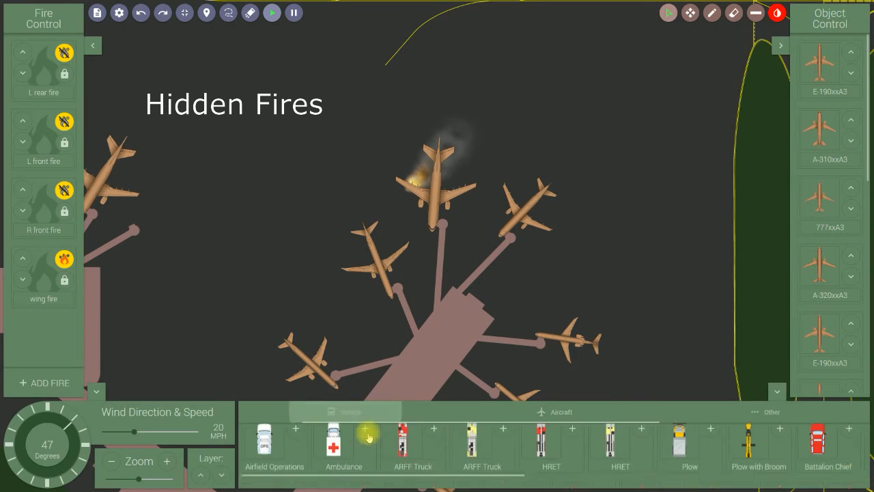
left_click(504, 440)
left_click_drag(437, 288, 412, 191)
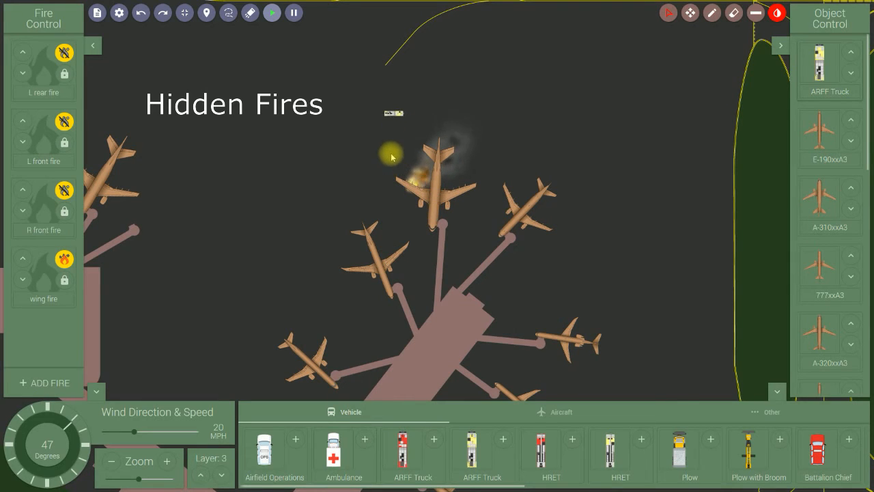
Rotate the ARFF Truck to point toward the A-310xxA3's burning wing and deselect it
left_click(399, 110)
left_click_drag(396, 43, 467, 99)
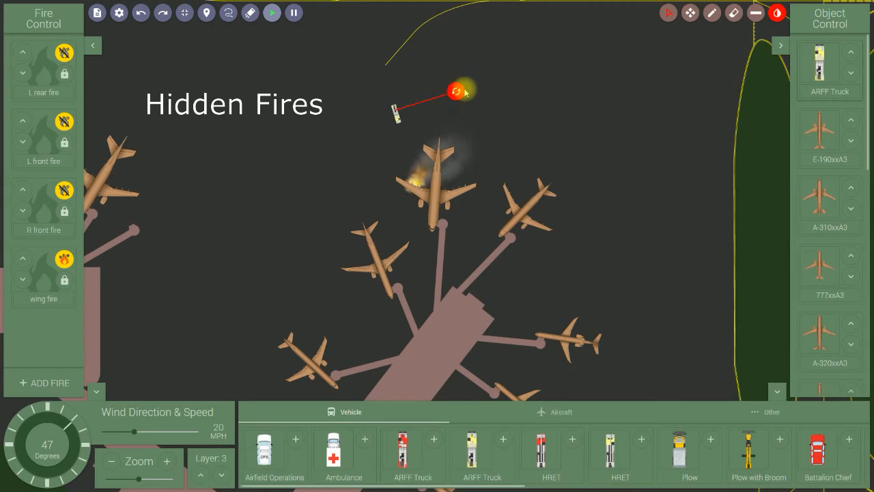
left_click(529, 111)
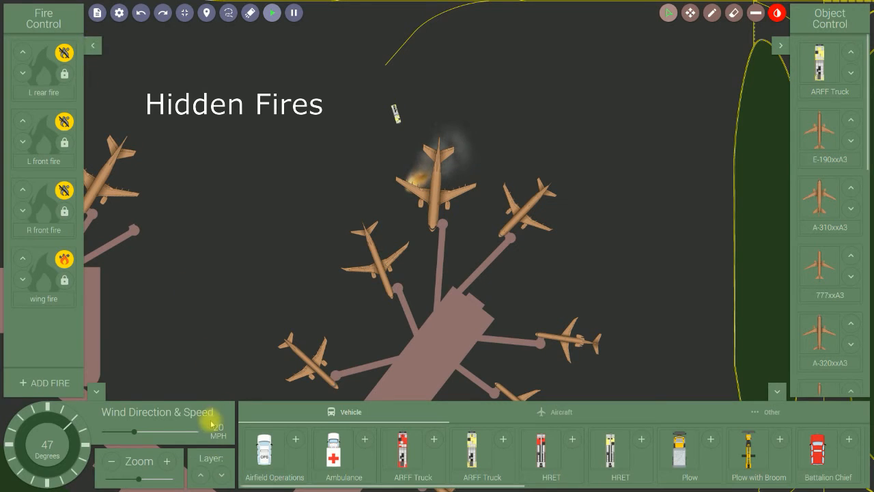
Hide the wind and zoom controls, the object library and Object Control, leaving Fire Control open
left_click(96, 390)
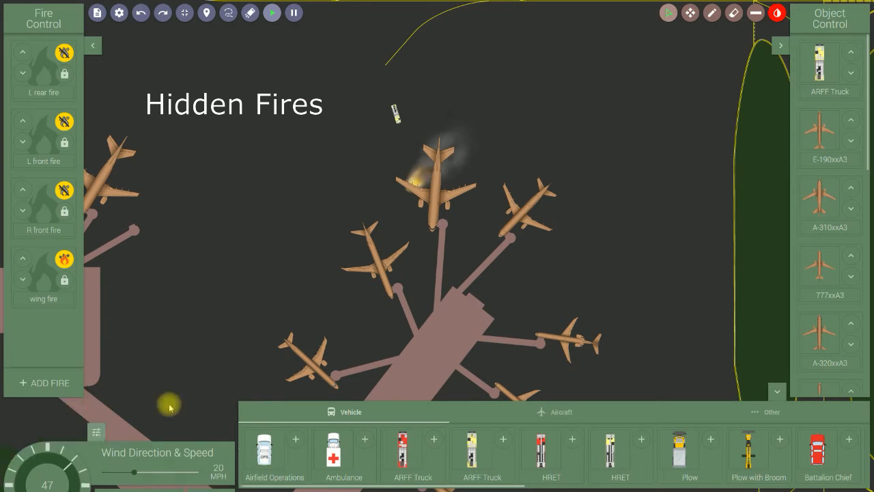
left_click(779, 390)
left_click(781, 45)
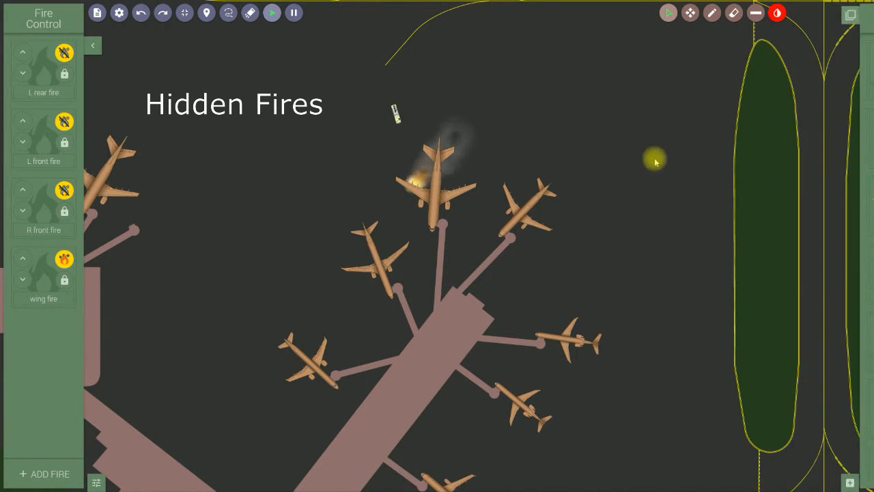
scroll(466, 219, "up", 2)
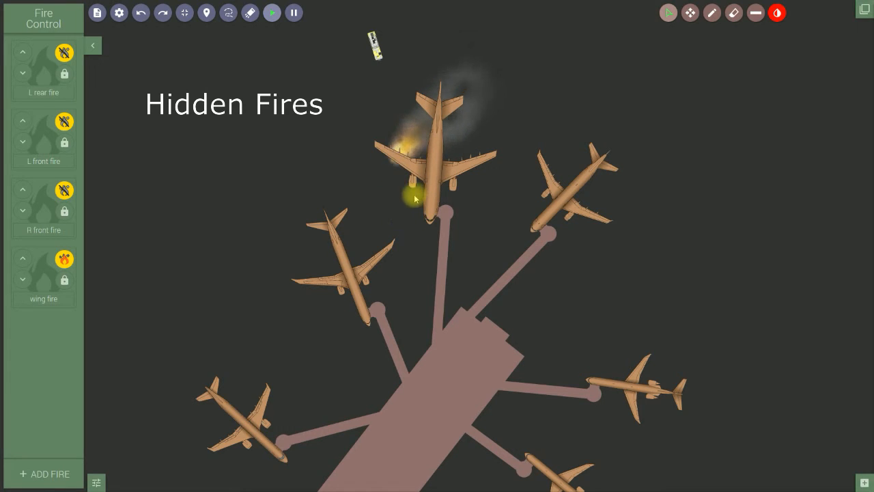
Set the ARFF Truck's spray target on the wing fire
left_click(373, 55)
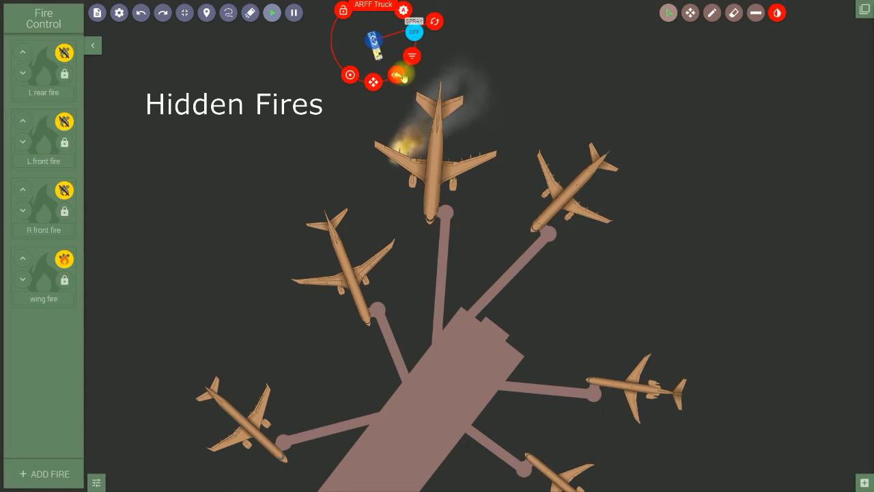
left_click(412, 33)
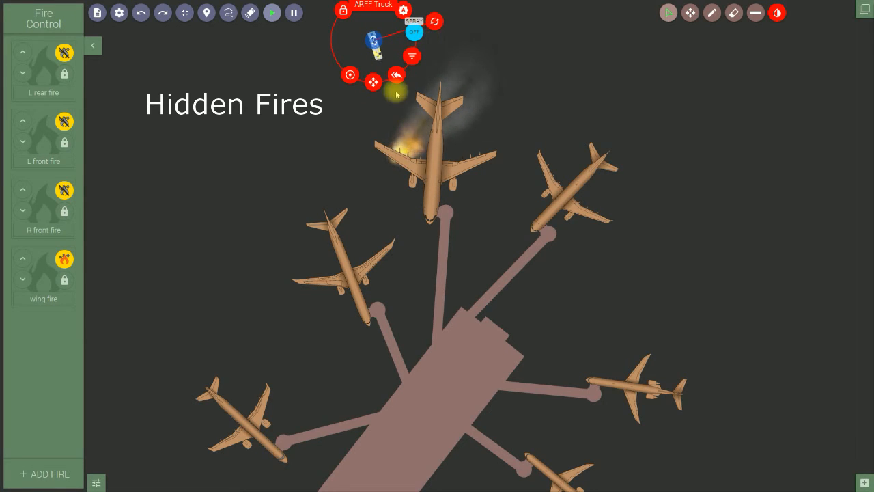
left_click(348, 75)
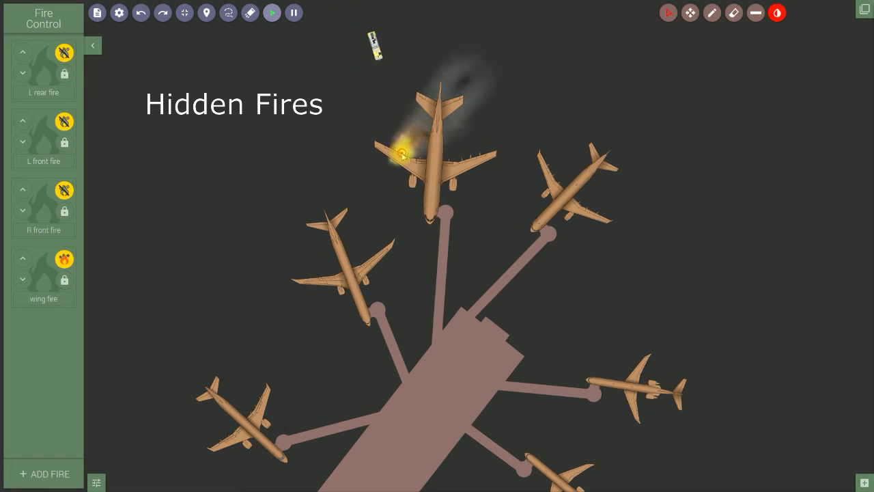
Turn on the ARFF Truck's spray with the wide water option, aimed at the wing fire
left_click(374, 45)
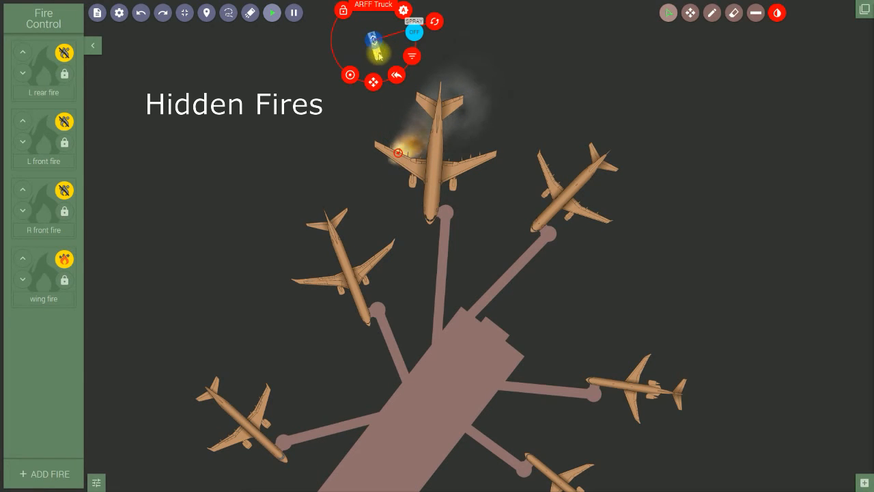
left_click(414, 38)
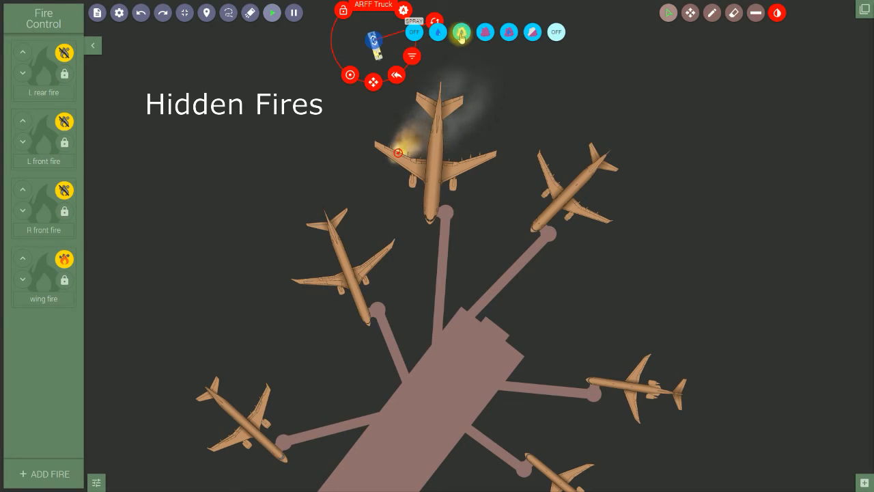
left_click(461, 34)
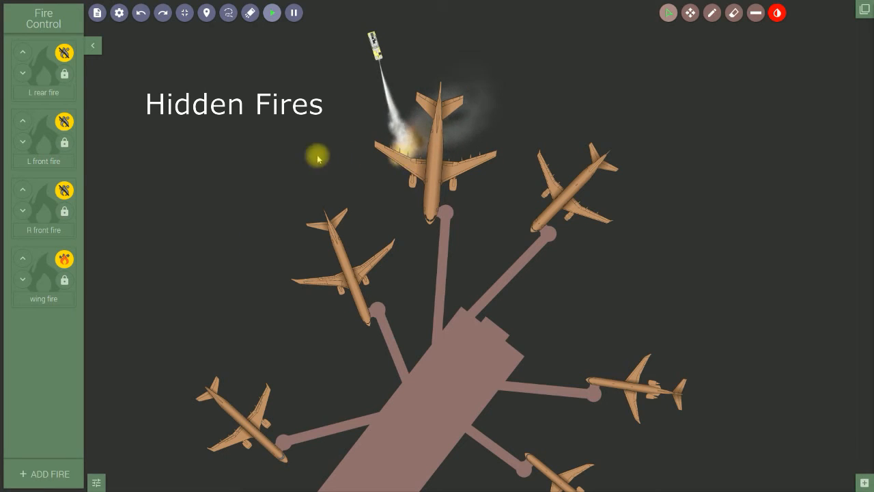
Try the two-agent spray option on the ARFF Truck and return its spray to plain water
left_click(374, 53)
left_click(414, 35)
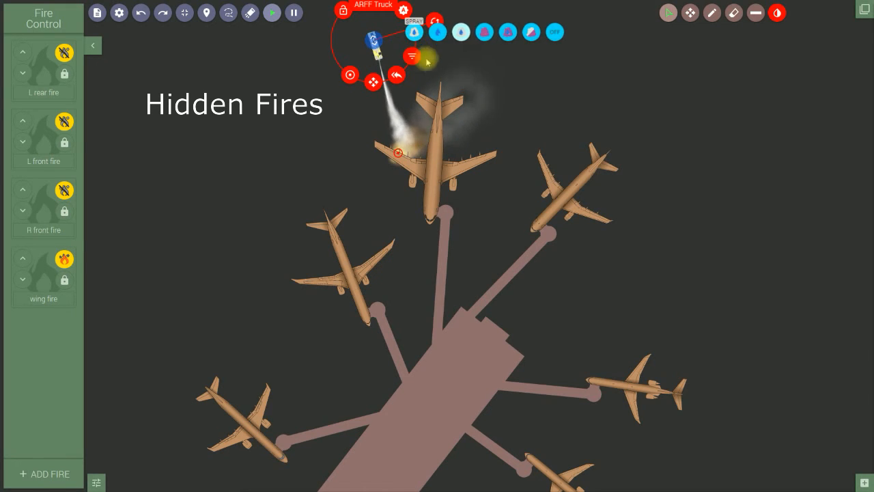
left_click(534, 35)
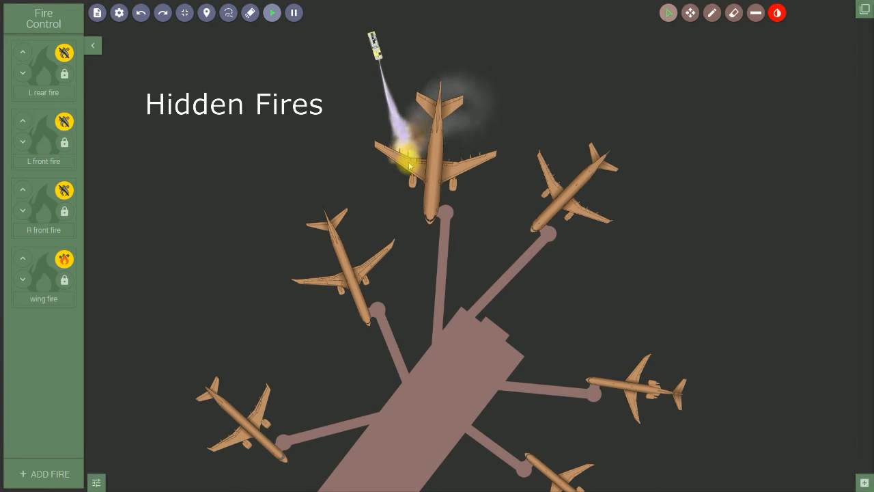
left_click(378, 55)
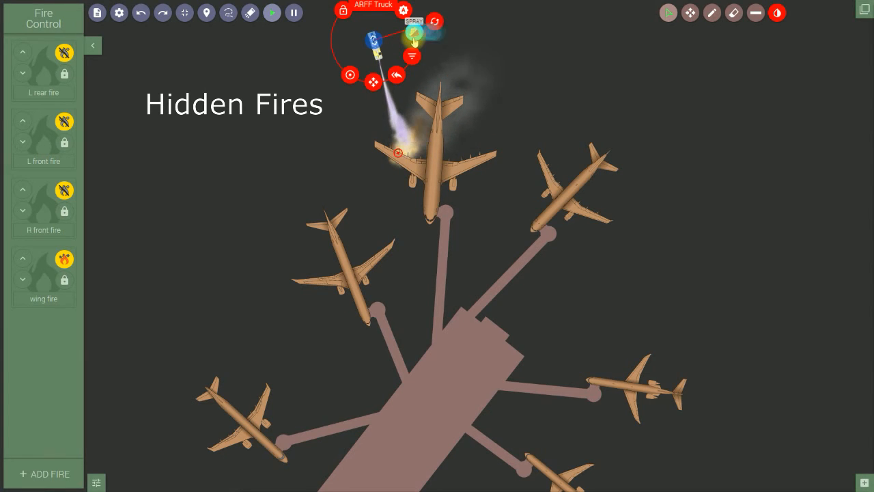
left_click(450, 113)
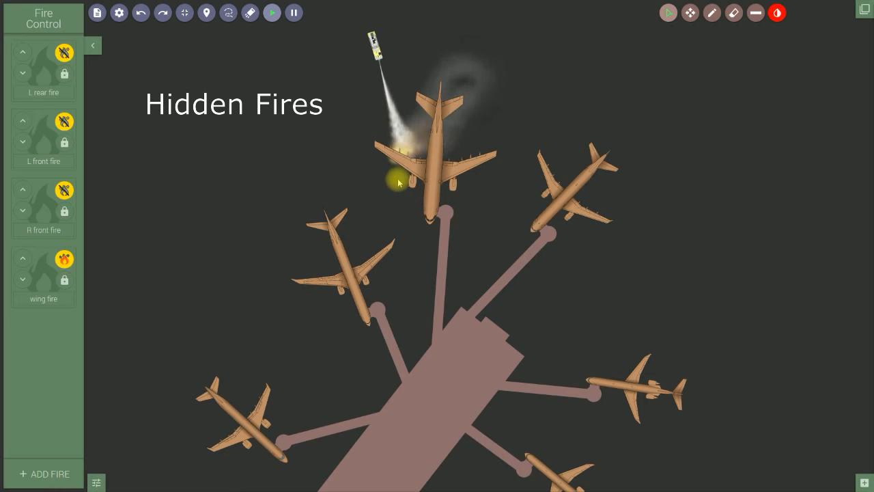
Ignite the hidden R front fire and L front fire with both flames and smoke
left_click(64, 192)
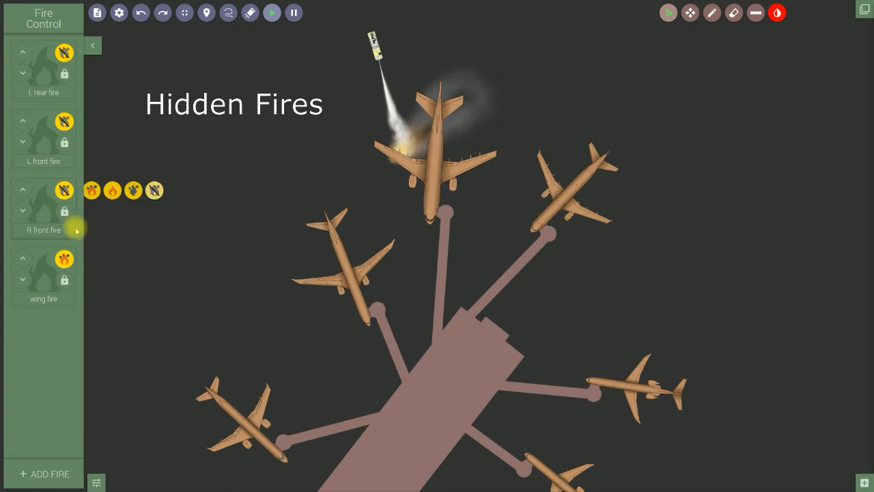
left_click(99, 191)
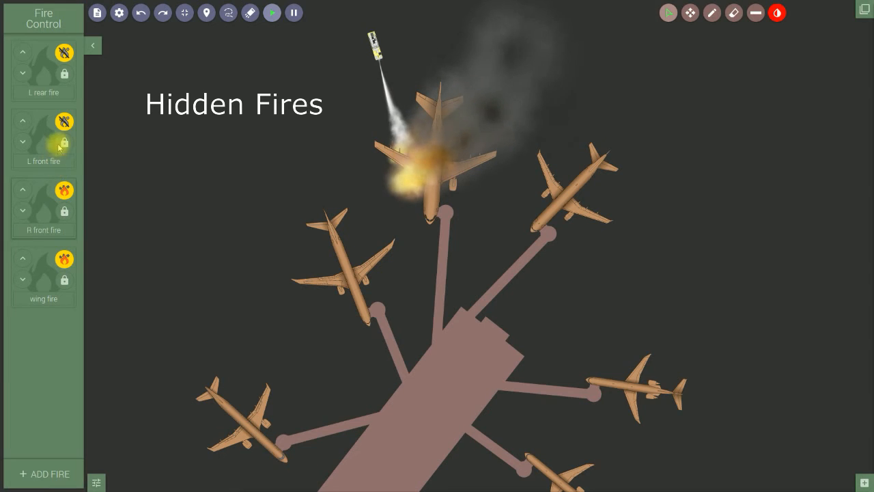
left_click(65, 122)
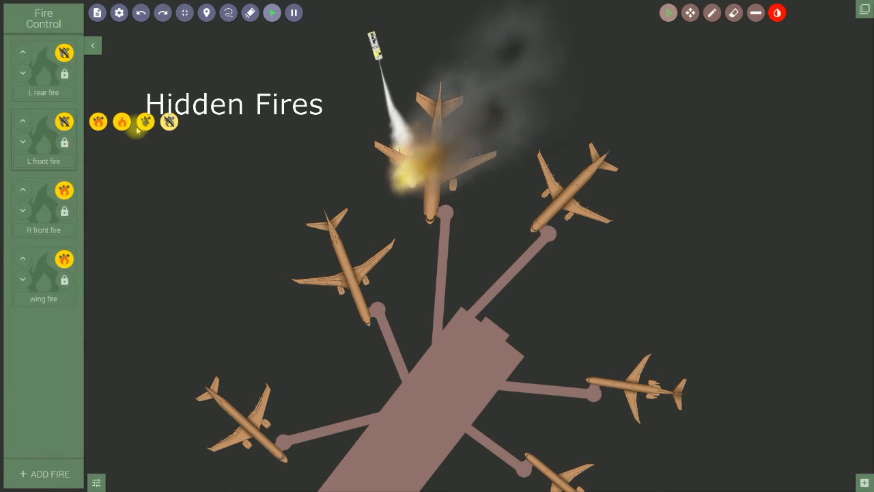
left_click(98, 121)
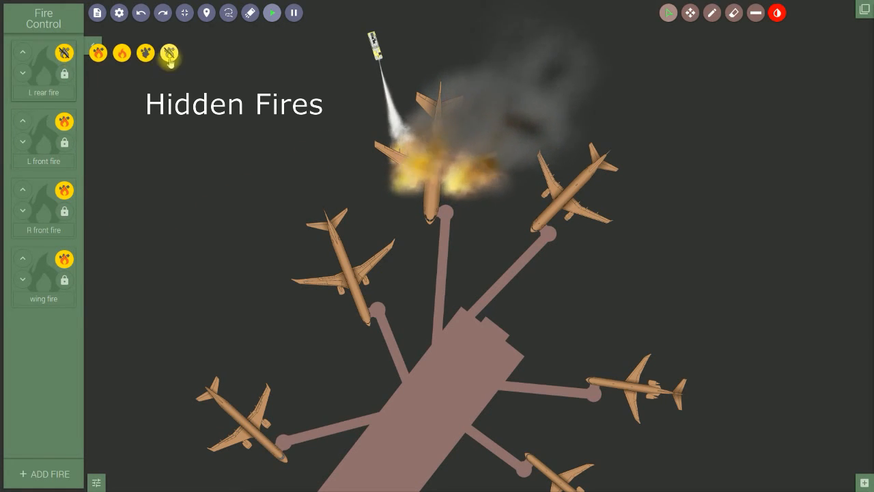
Turn off the L front fire, R front fire and wing fire so no flames or smoke are produced
mouse_move(63, 126)
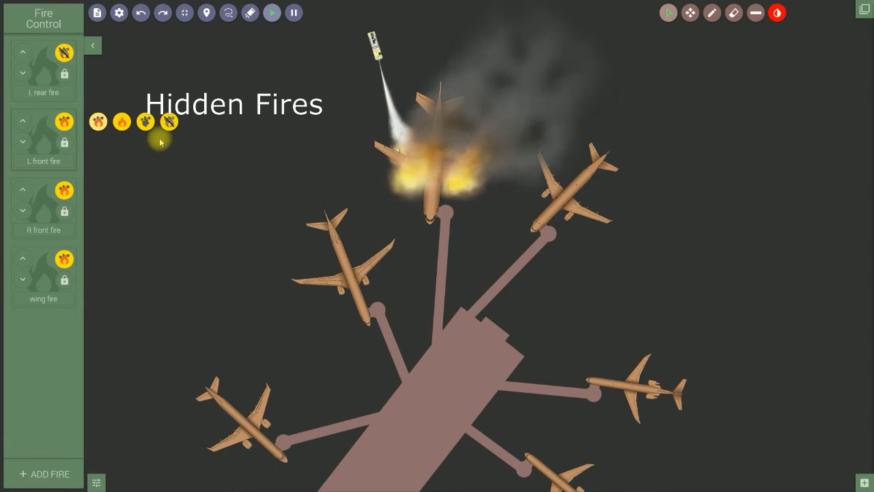
left_click(168, 121)
mouse_move(66, 192)
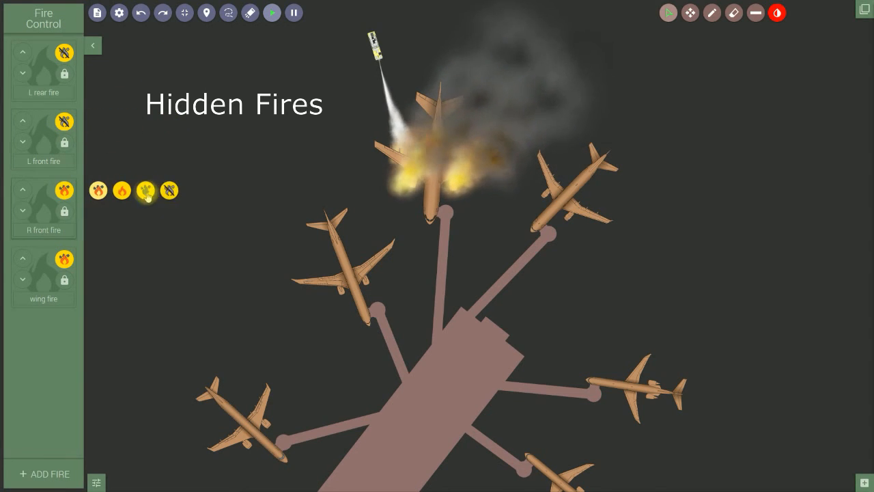
left_click(169, 190)
mouse_move(64, 261)
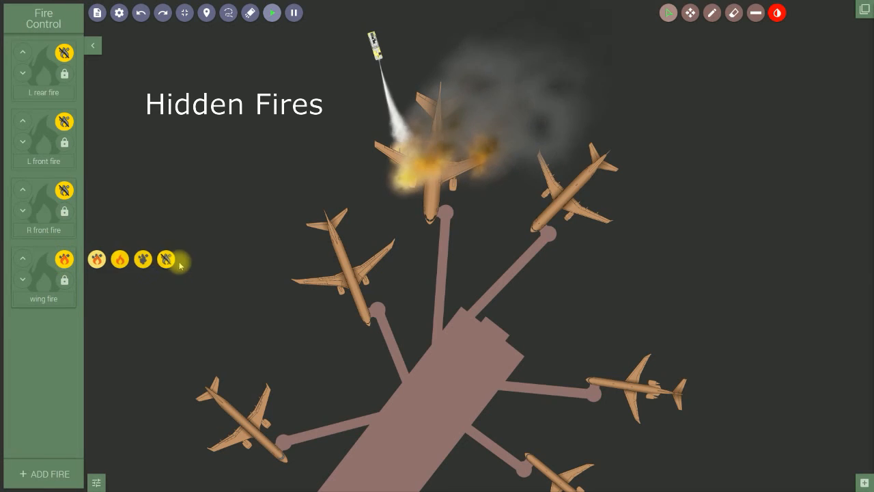
left_click(169, 258)
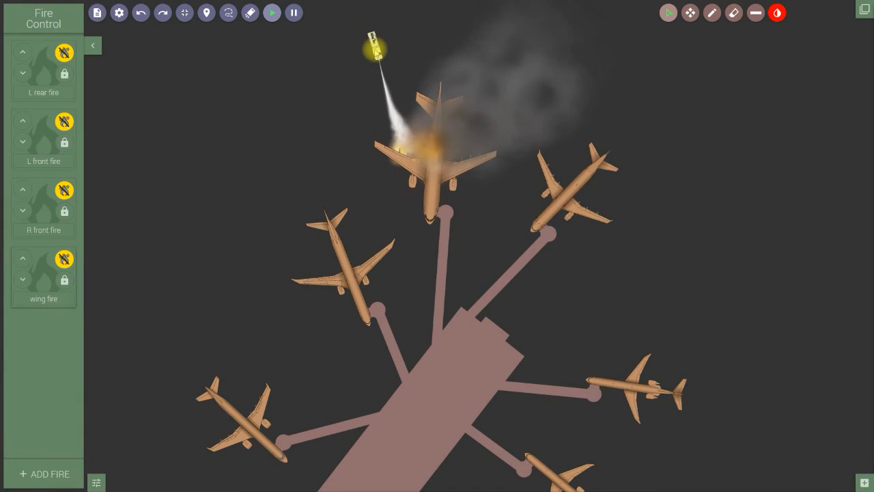
Turn off the ARFF Truck's spray
left_click(377, 50)
mouse_move(415, 33)
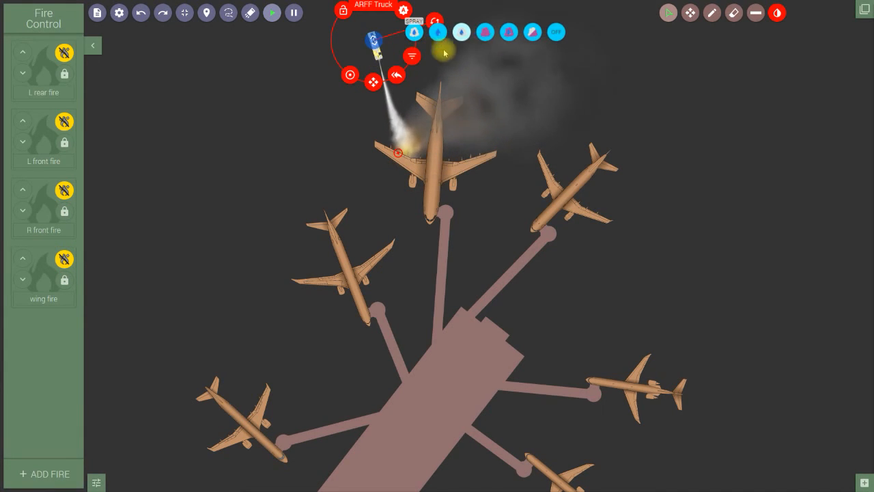
left_click(553, 37)
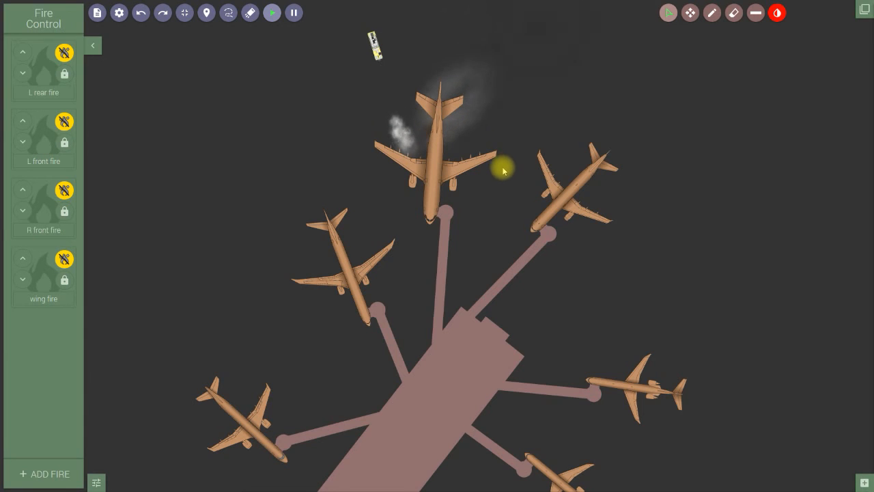
Add a new fire at the aircraft standing alone on the runway beyond the terminal gates
scroll(503, 171, "down", 6)
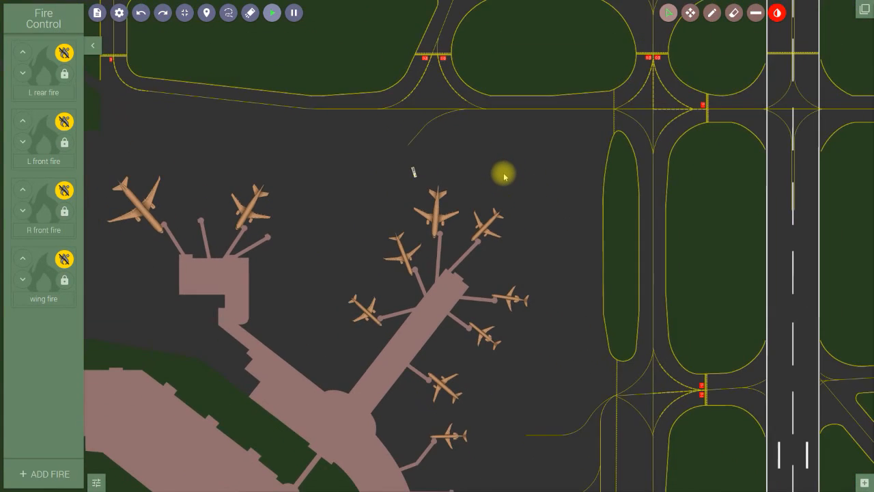
scroll(504, 175, "down", 4)
left_click(690, 13)
left_click_drag(568, 84, 602, 229)
scroll(434, 184, "up", 4)
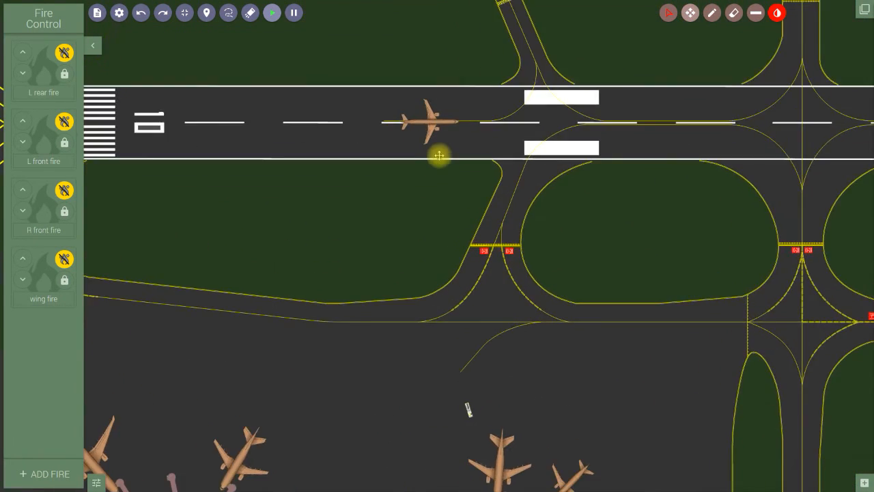
left_click_drag(455, 195, 460, 273)
scroll(422, 209, "up", 5)
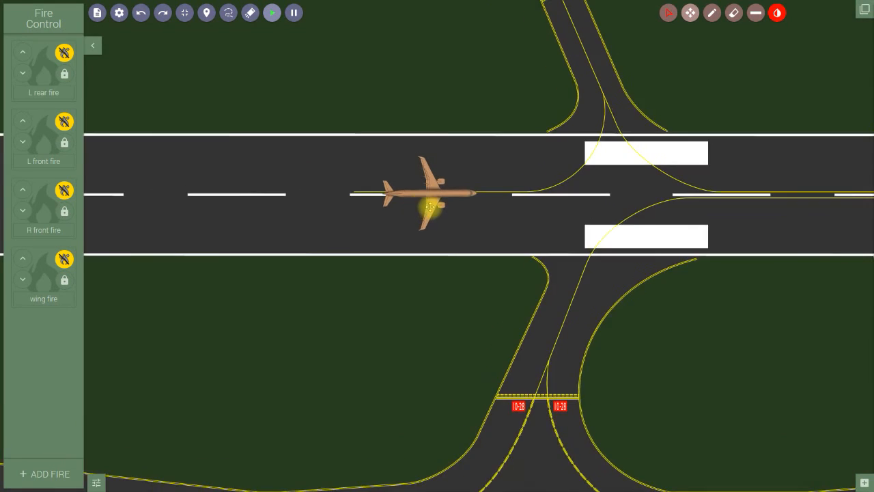
scroll(432, 205, "up", 2)
left_click_drag(435, 209, 448, 259)
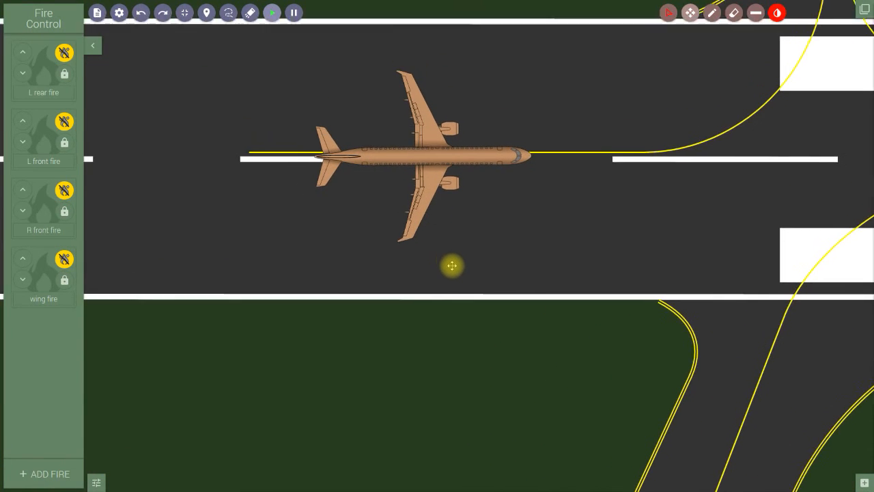
scroll(445, 191, "up", 2)
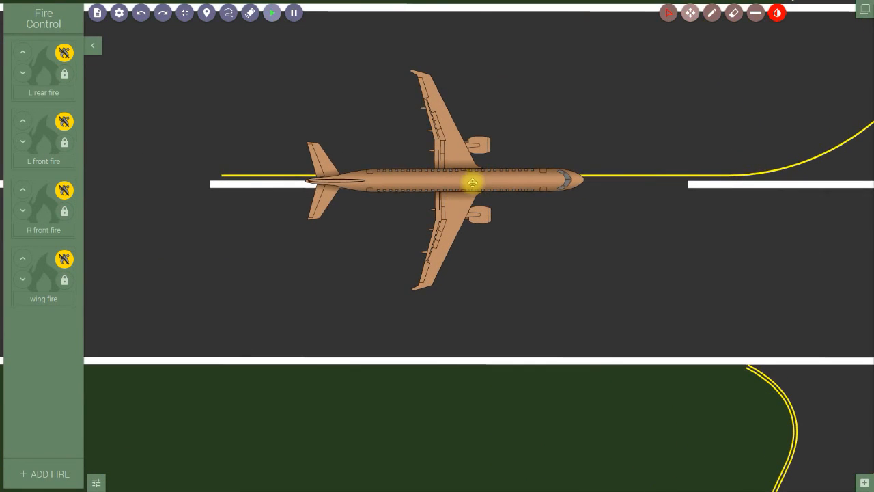
left_click_drag(473, 179, 476, 200)
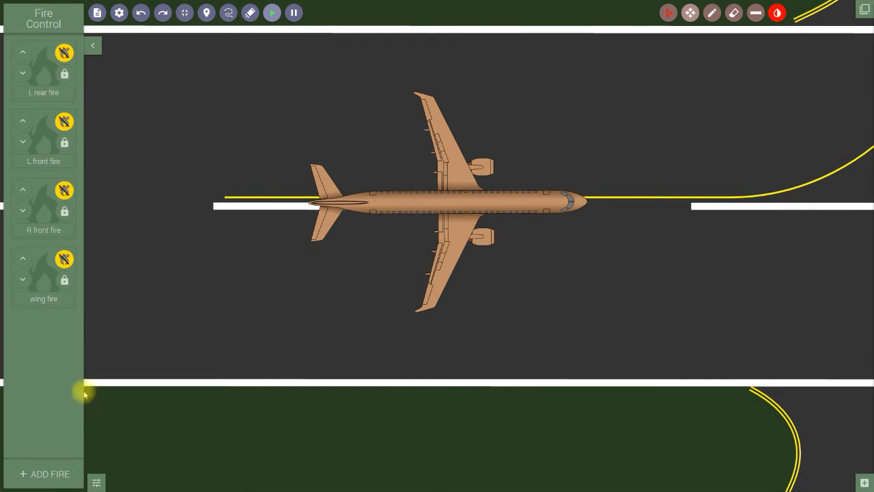
left_click(48, 473)
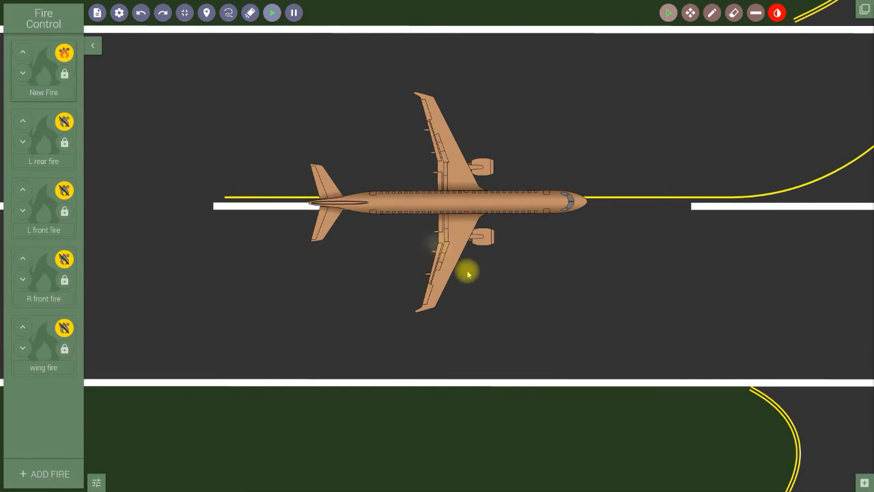
Pause the simulation and move the new fire over the runway aircraft's left wing, close to the fuselage
left_click(293, 12)
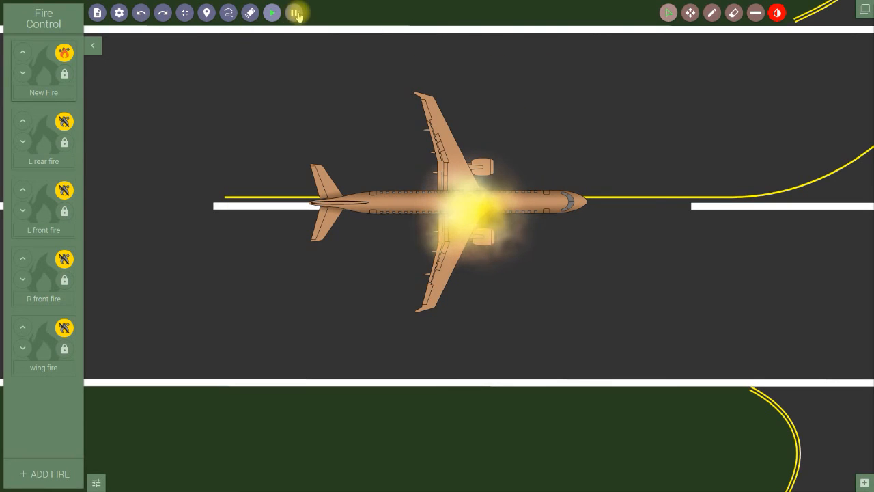
left_click(441, 250)
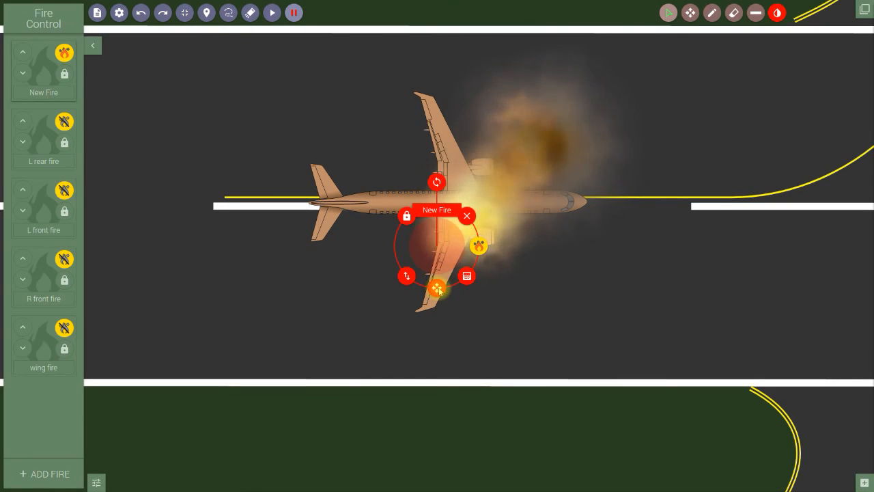
left_click(443, 251)
left_click_drag(442, 253, 444, 207)
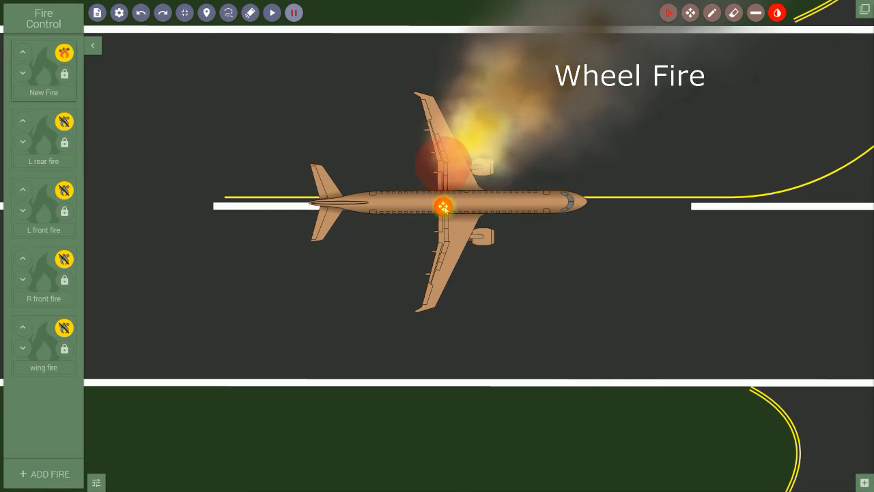
left_click(444, 206)
Show the wind and zoom controls and set the wind direction to 269 degrees
left_click(96, 482)
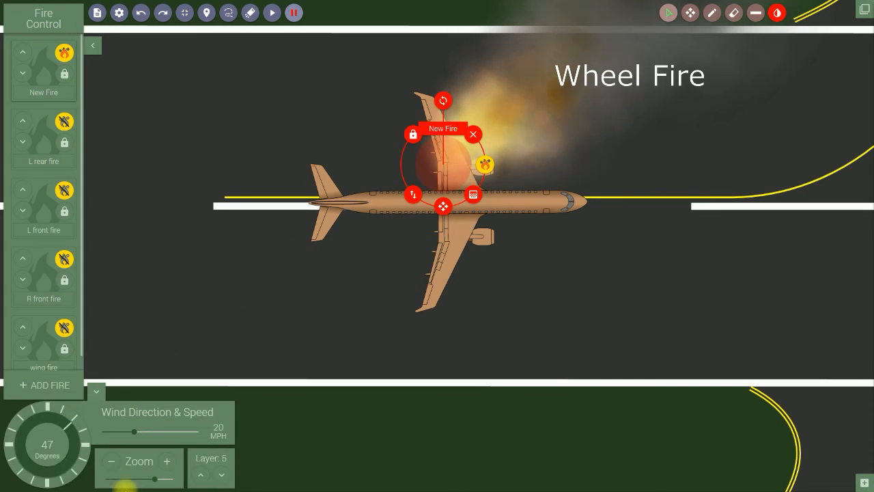
left_click(10, 447)
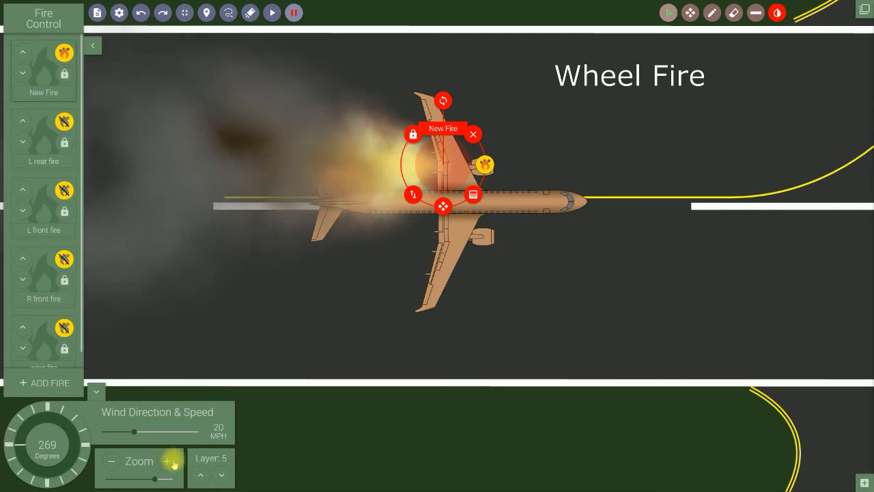
Shrink the new fire to wheel size and position it at the root of the aircraft's left wing
left_click(414, 262)
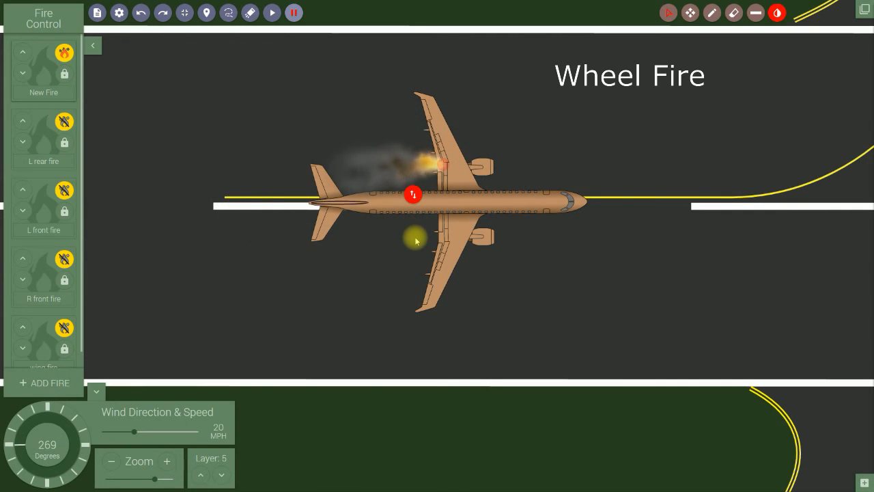
left_click(415, 240)
left_click_drag(444, 206, 448, 223)
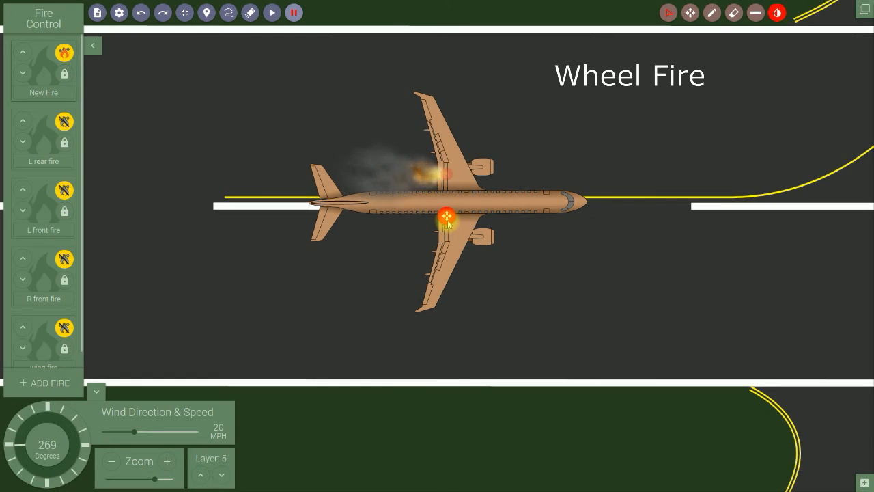
left_click(448, 223)
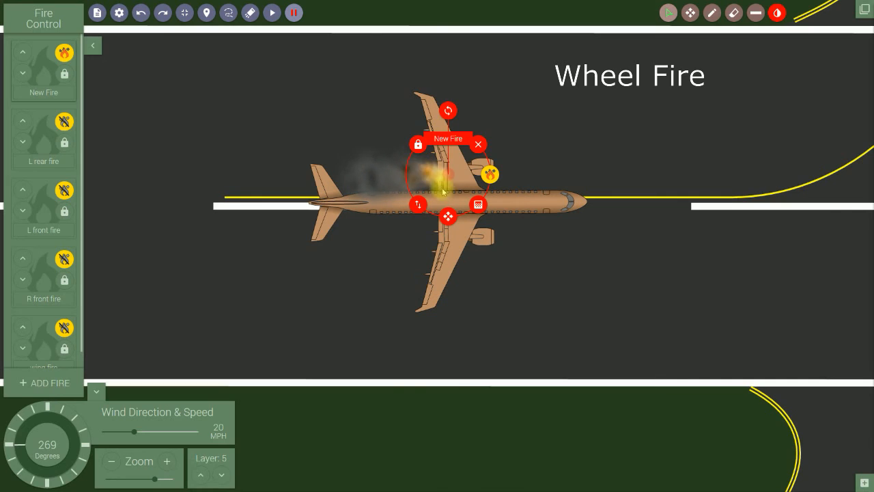
left_click_drag(448, 219, 451, 217)
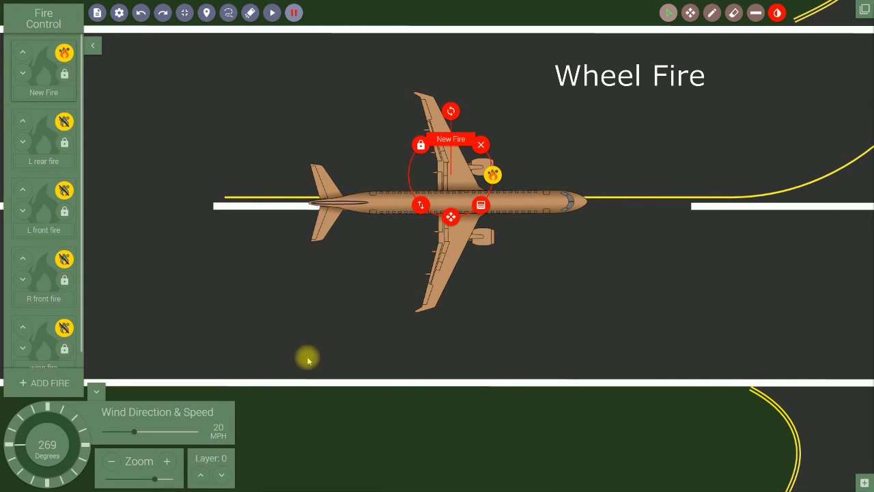
Place the new fire on layer 1, switch it to smoke only and deselect it
left_click(200, 474)
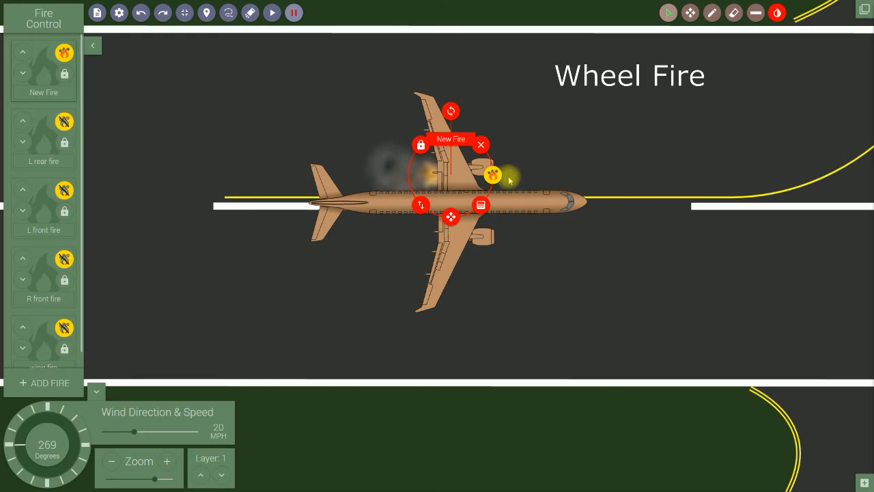
mouse_move(493, 175)
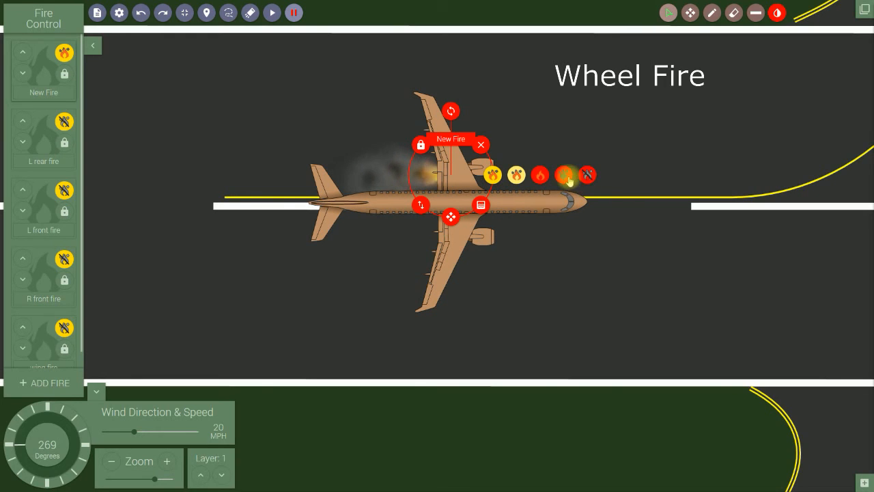
left_click(564, 177)
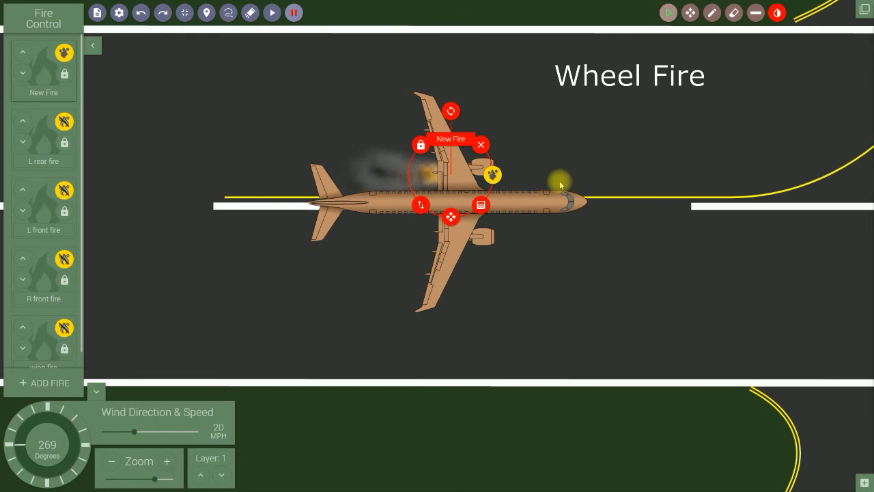
left_click(551, 273)
scroll(549, 280, "down", 2)
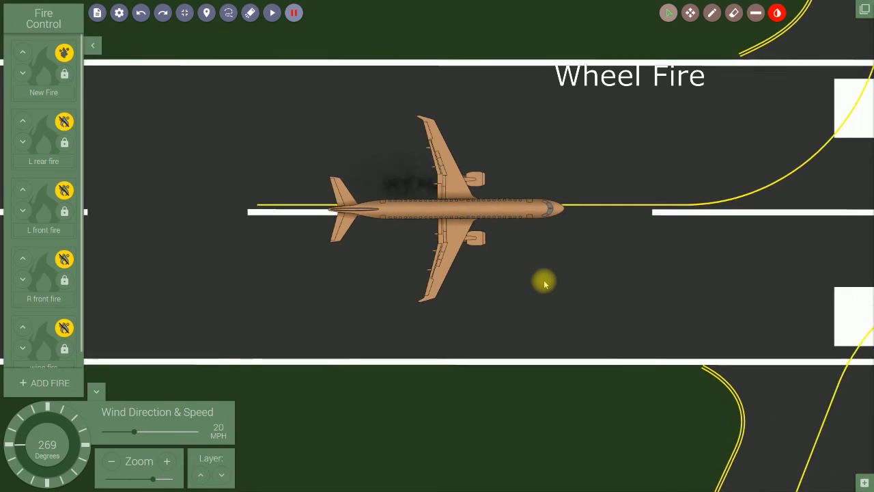
scroll(544, 281, "down", 2)
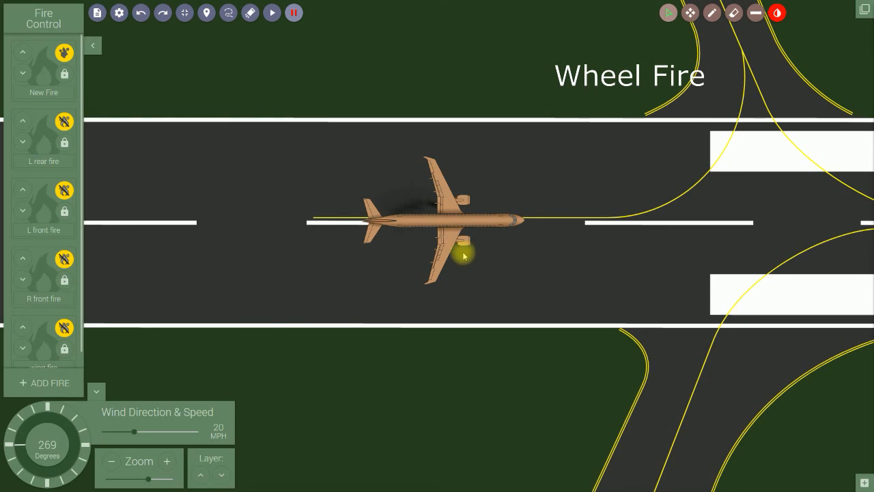
Add a second wheel-sized fire and position it at the root of the runway aircraft's right wing, close to the fuselage
scroll(494, 253, "up", 3)
scroll(490, 266, "up", 1)
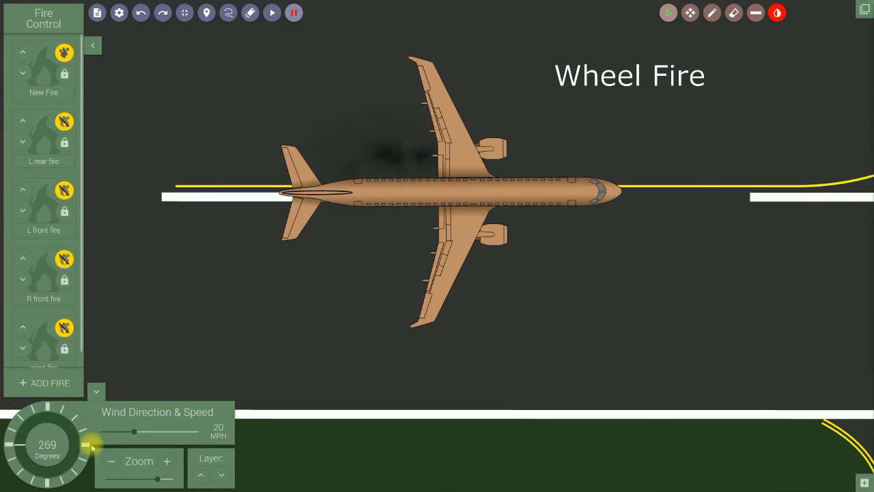
left_click(41, 383)
mouse_move(407, 276)
left_mouse_down()
mouse_move(410, 331)
mouse_move(444, 270)
left_mouse_up()
left_click(434, 289)
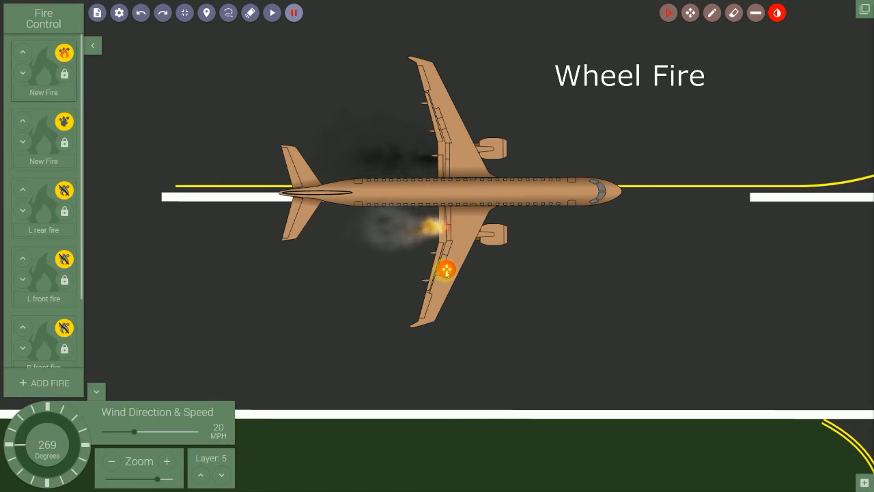
left_click_drag(446, 271, 448, 273)
Switch the right wing's new fire to smoke only, place it on layer 1 and deselect it
left_click(489, 226)
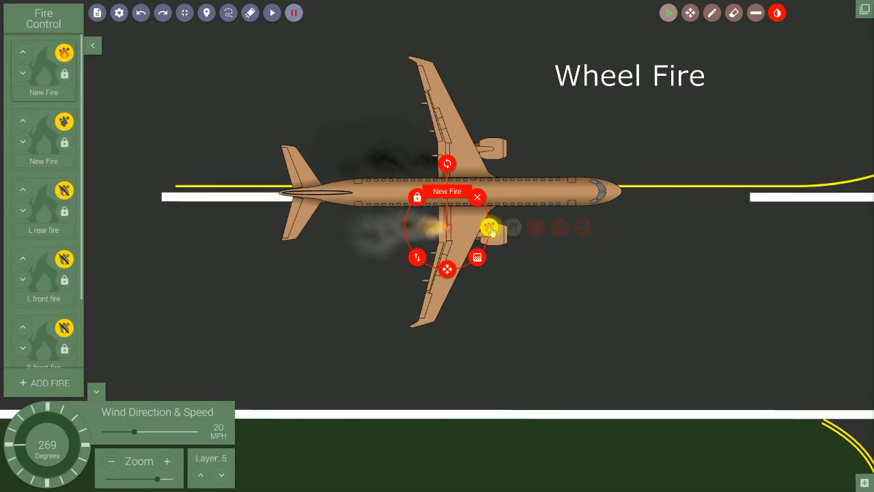
left_click(559, 228)
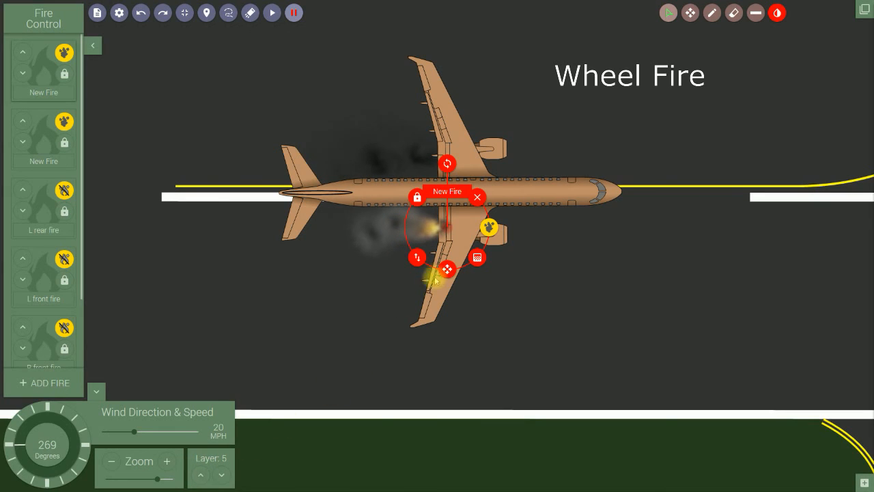
left_click(225, 475)
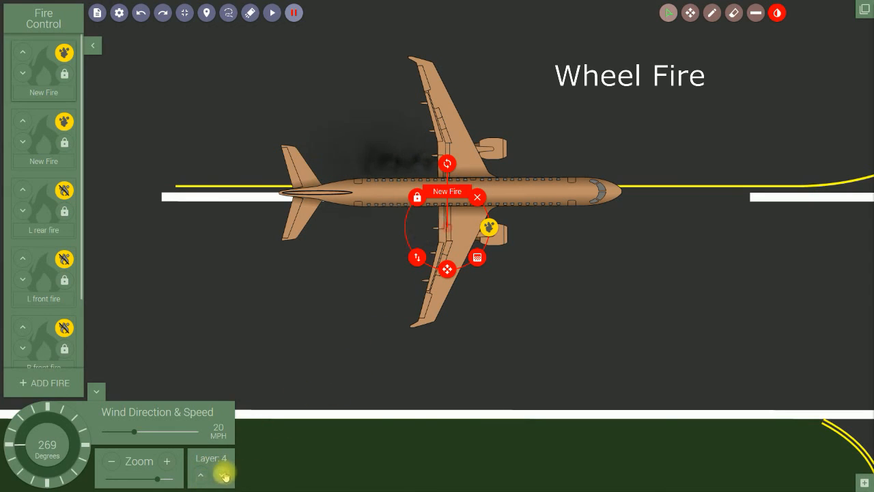
left_click(224, 475)
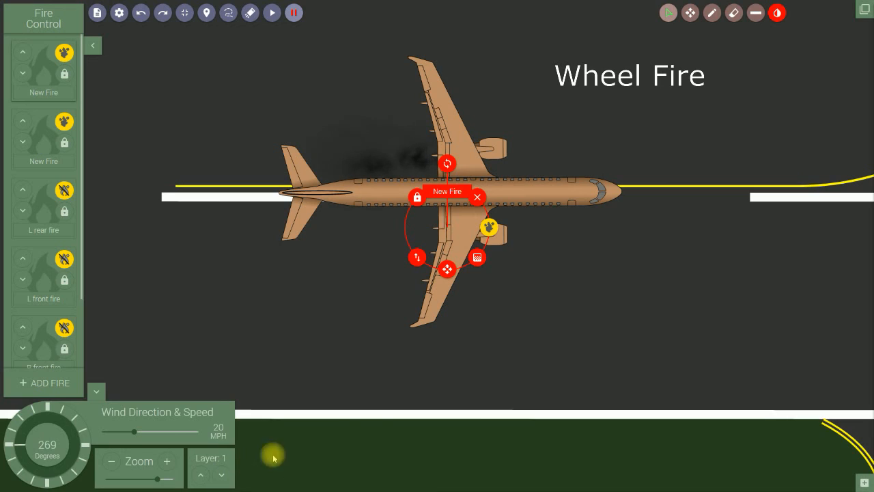
left_click(530, 293)
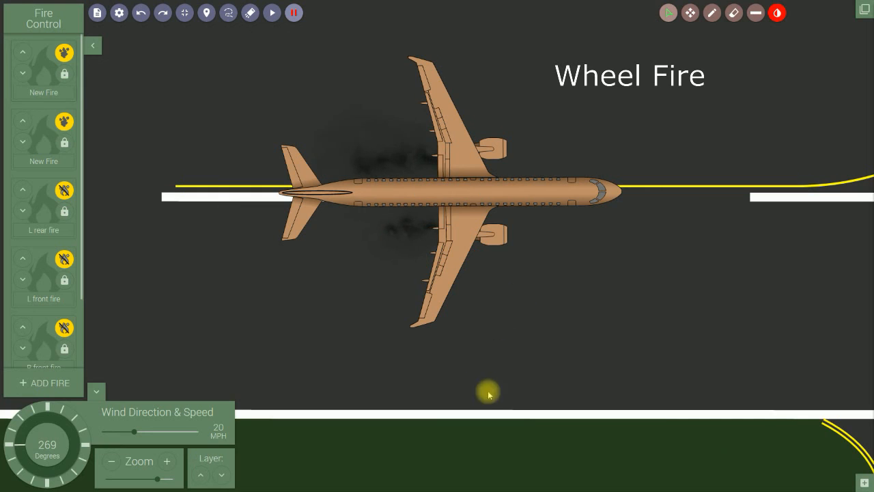
Add a yellow ARFF truck ahead of the aircraft's nose and rotate it to face the aircraft
left_click(864, 483)
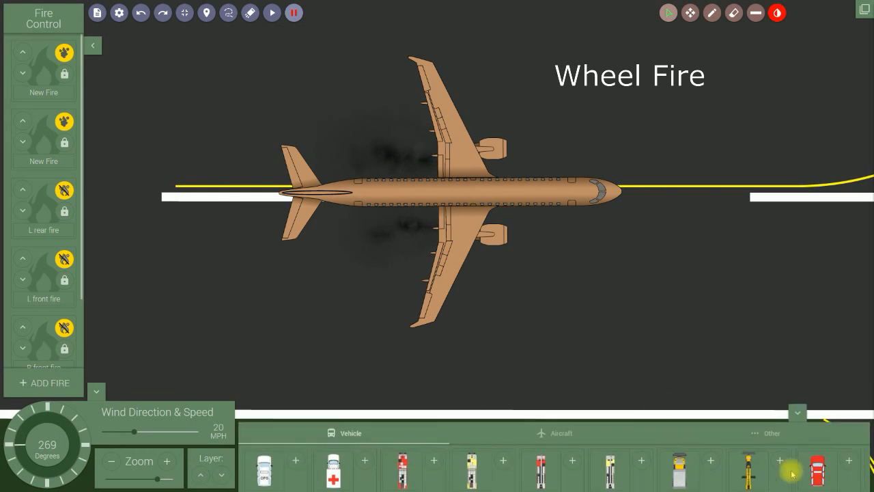
left_click(505, 439)
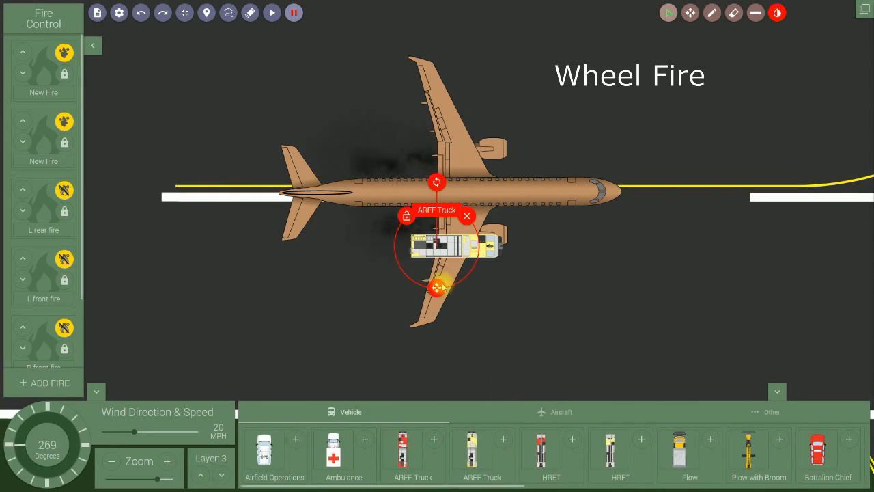
left_click_drag(437, 288, 746, 187)
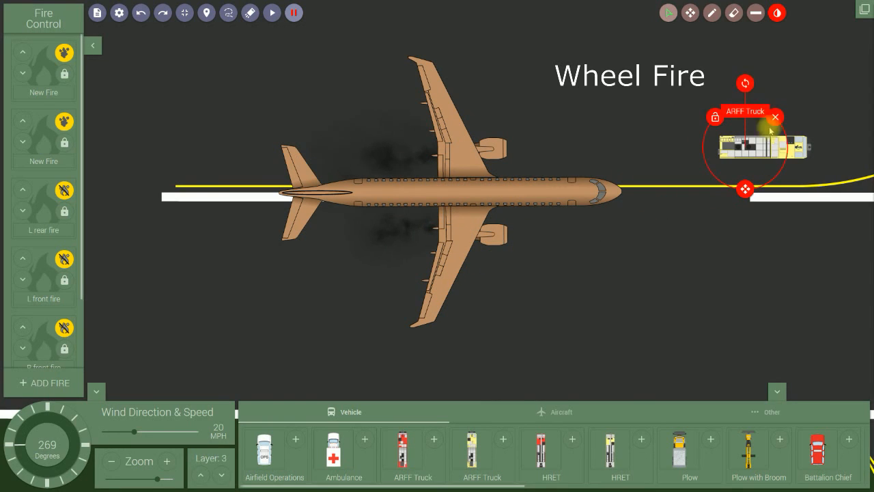
left_click_drag(745, 82, 746, 294)
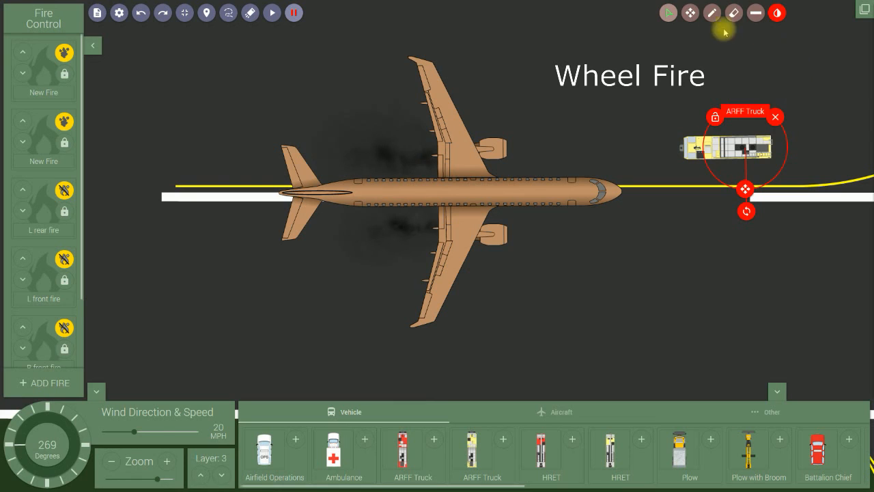
Move the ARFF truck onto the runway centerline straight ahead of the aircraft's nose and deselect it
left_click_drag(676, 99, 544, 96)
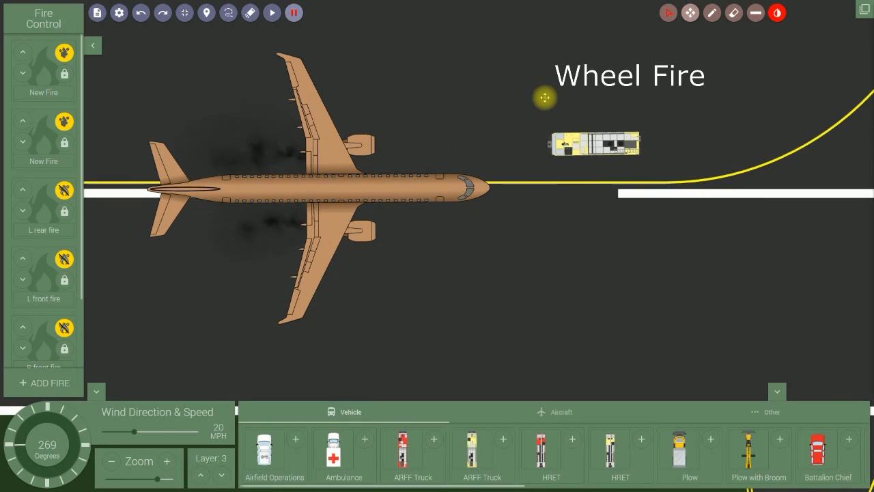
left_click(669, 13)
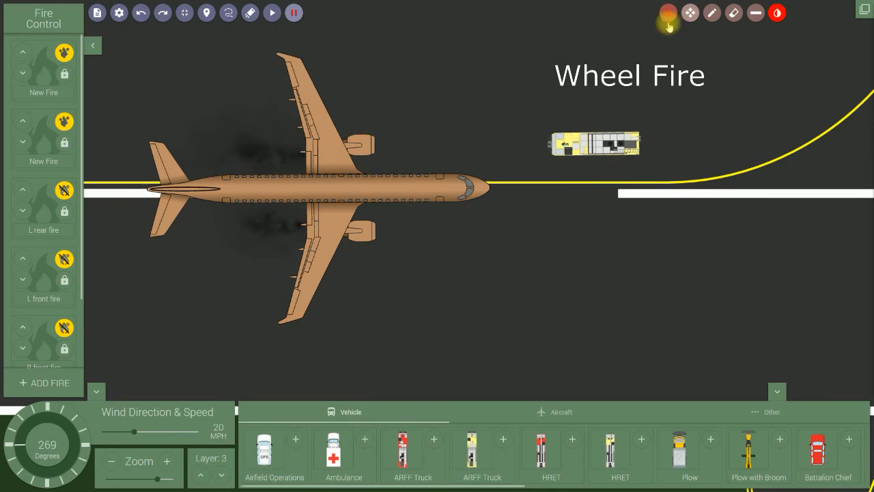
left_click(612, 161)
left_click_drag(613, 185, 686, 227)
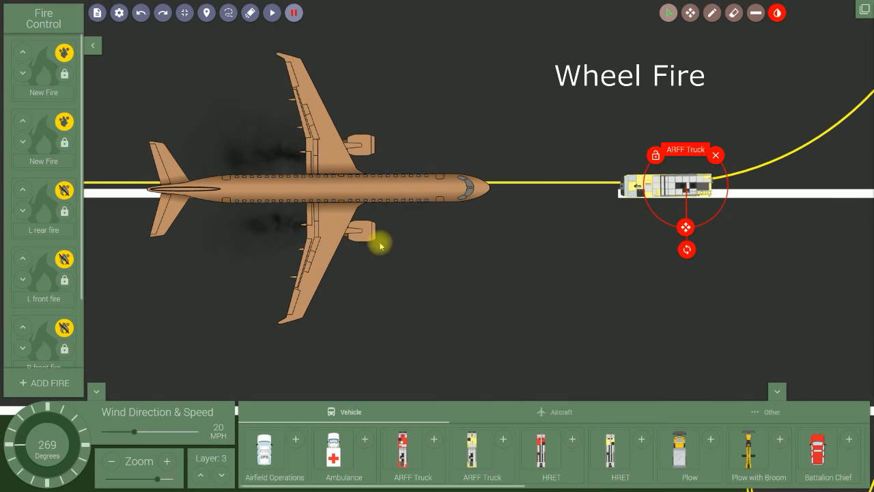
left_click(628, 265)
Resume the simulation and switch the left wing's wheel fire from smoke only to flames
left_click(275, 14)
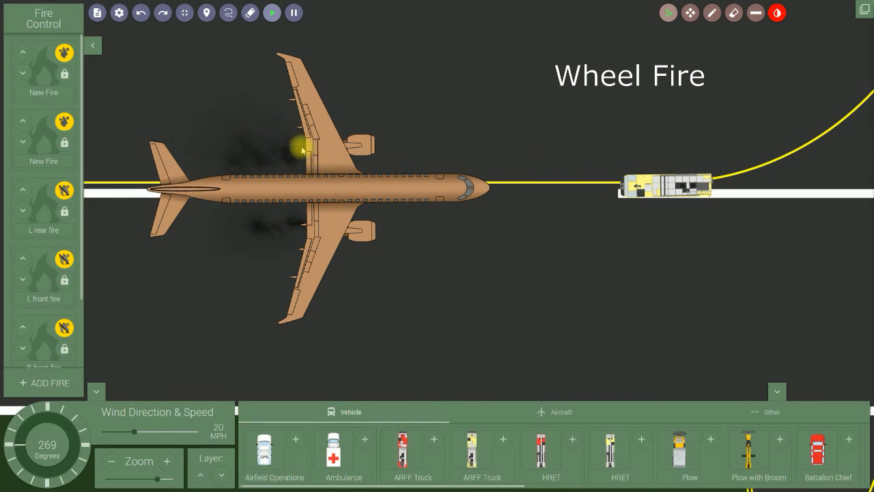
left_click(64, 121)
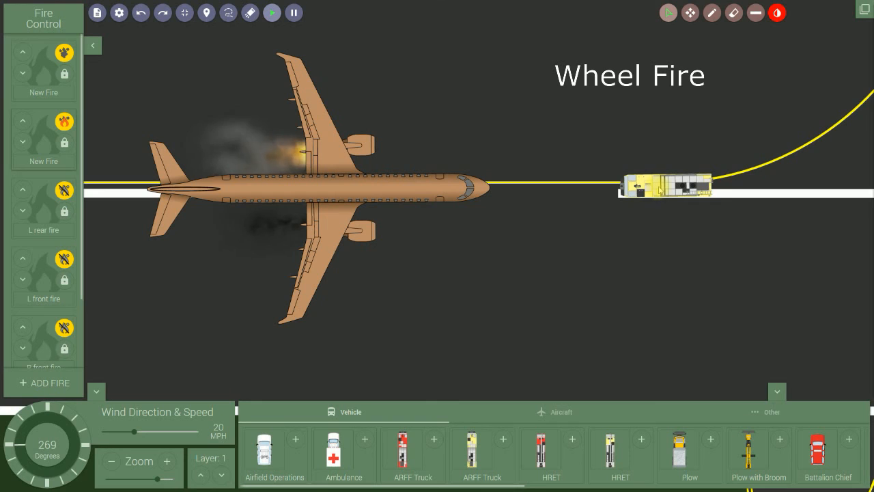
Aim the ARFF truck's spray target at the left wing root near the wheel fire and turn the spray on
left_click(659, 191)
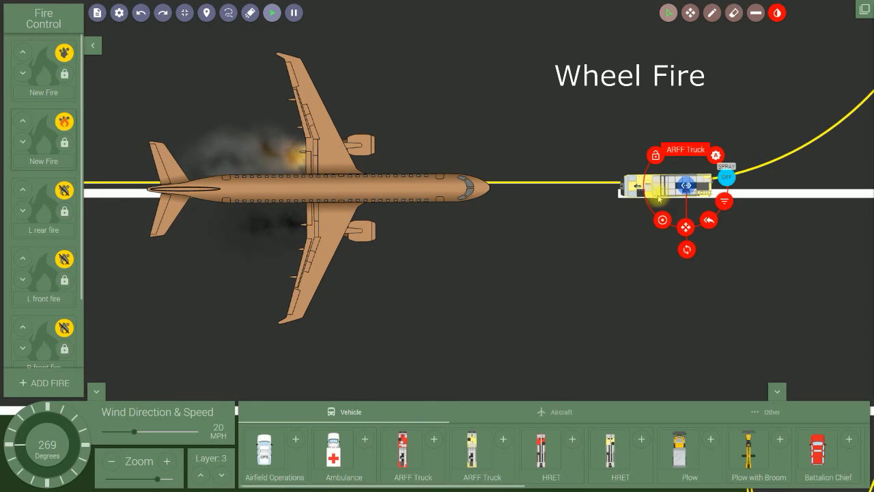
left_click(489, 174)
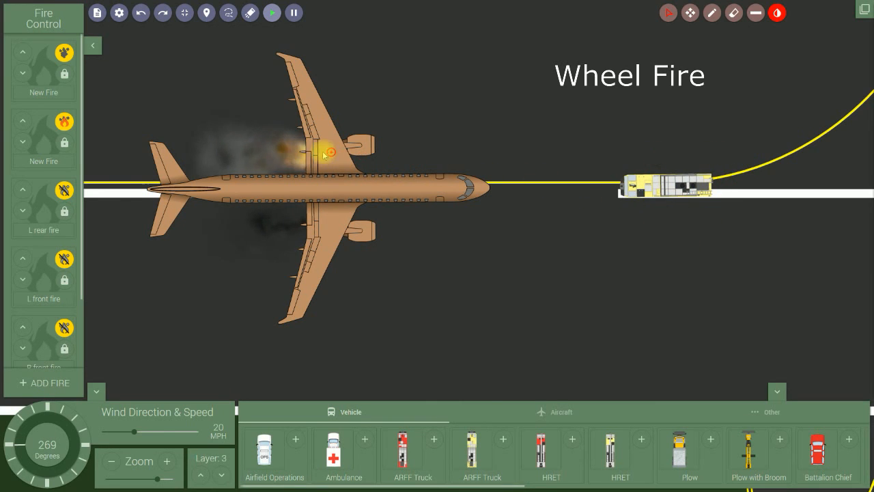
left_click(683, 185)
left_click(721, 179)
left_click(634, 311)
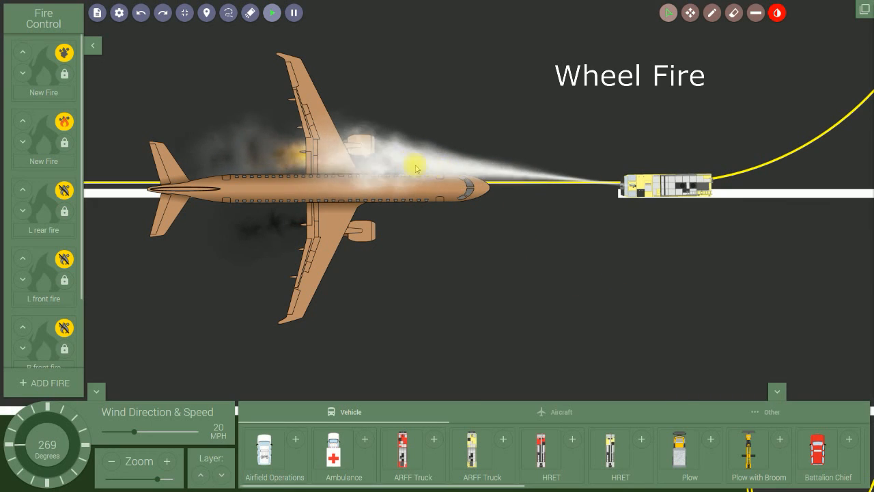
Lower the spraying ARFF truck to layer 2, followed by one more layer down
mouse_move(373, 163)
left_mouse_down()
mouse_move(400, 162)
mouse_move(468, 186)
mouse_move(439, 170)
left_mouse_up()
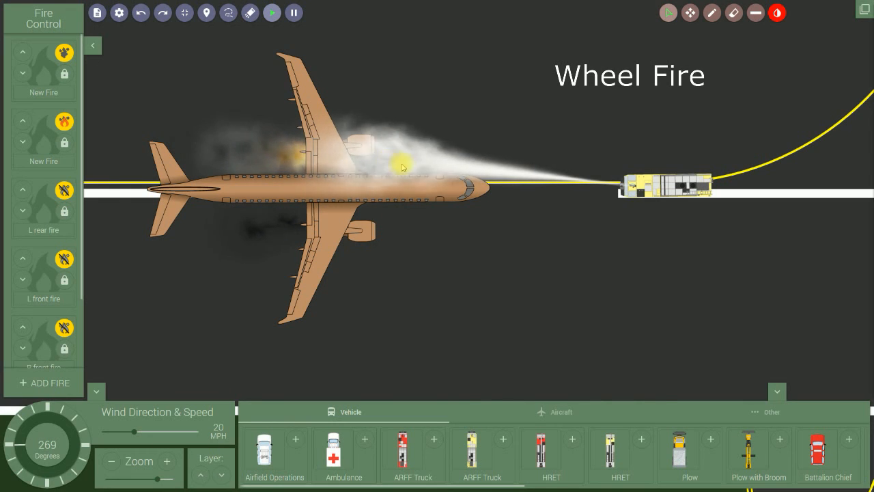
left_click(672, 190)
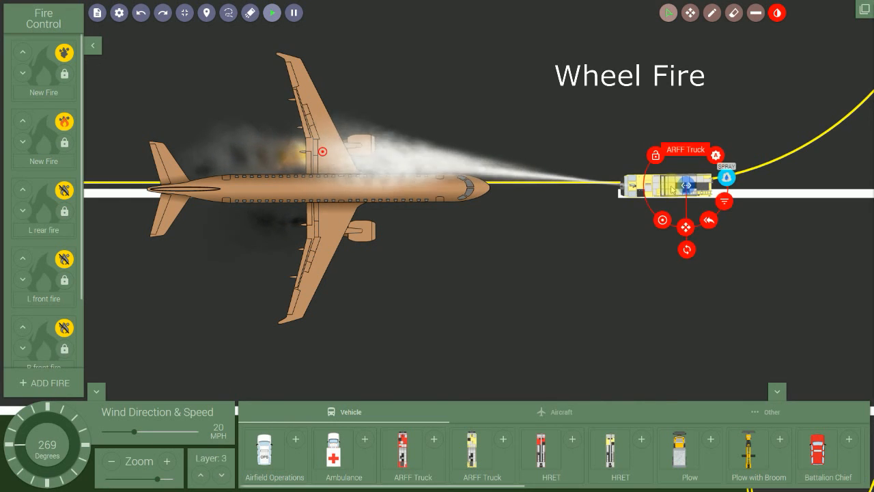
left_click(222, 476)
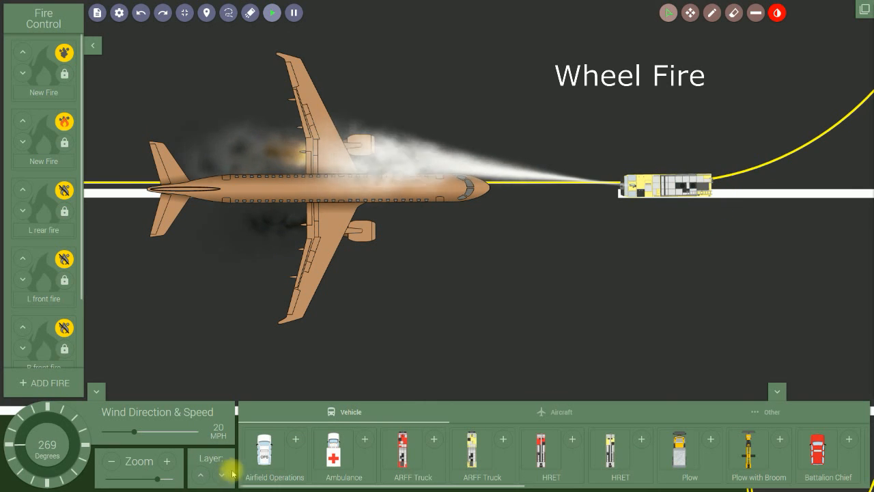
left_click(661, 194)
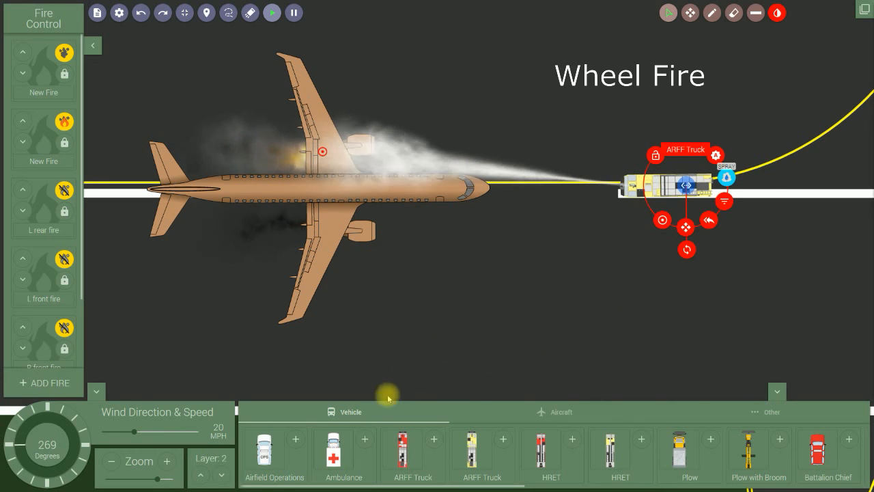
left_click(219, 477)
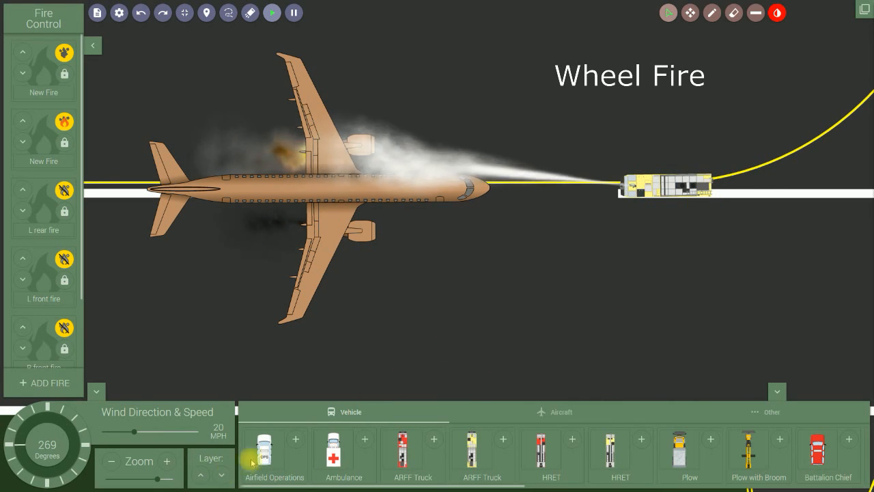